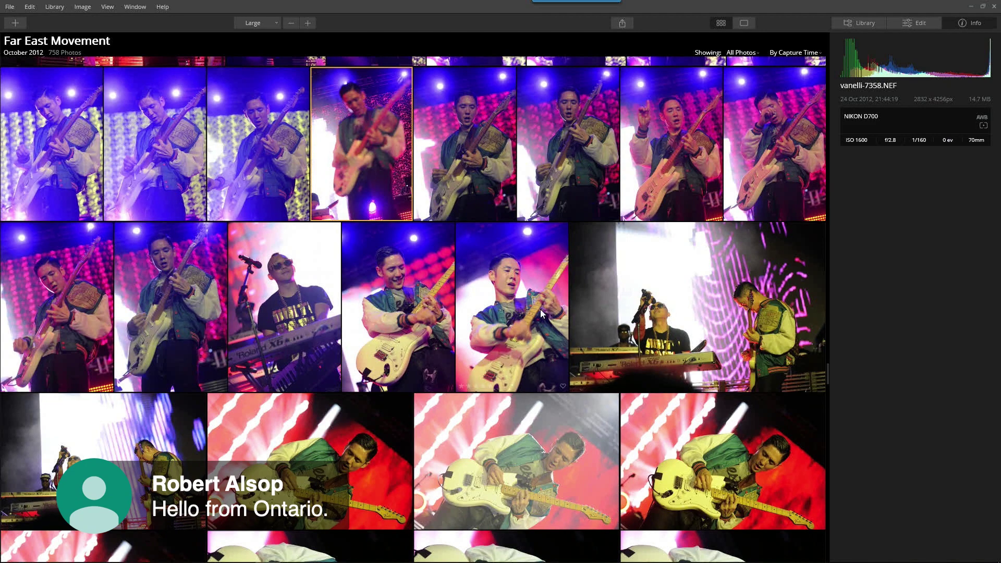
Select vanelli-7366.NEF to show its camera details: NIKON D700, ISO 1600, f/2.8, 1/160, 70mm
left_click(410, 283)
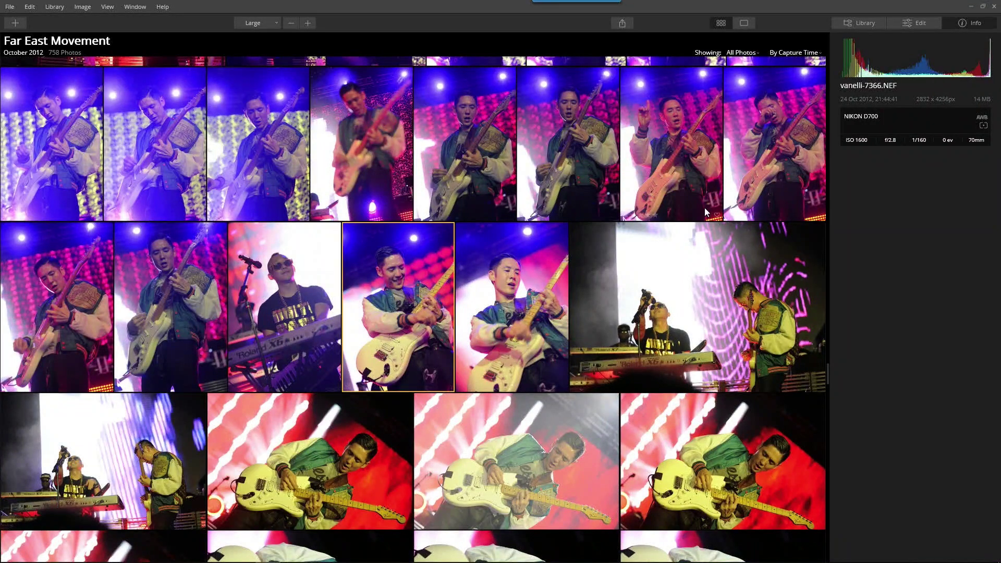
left_click(969, 24)
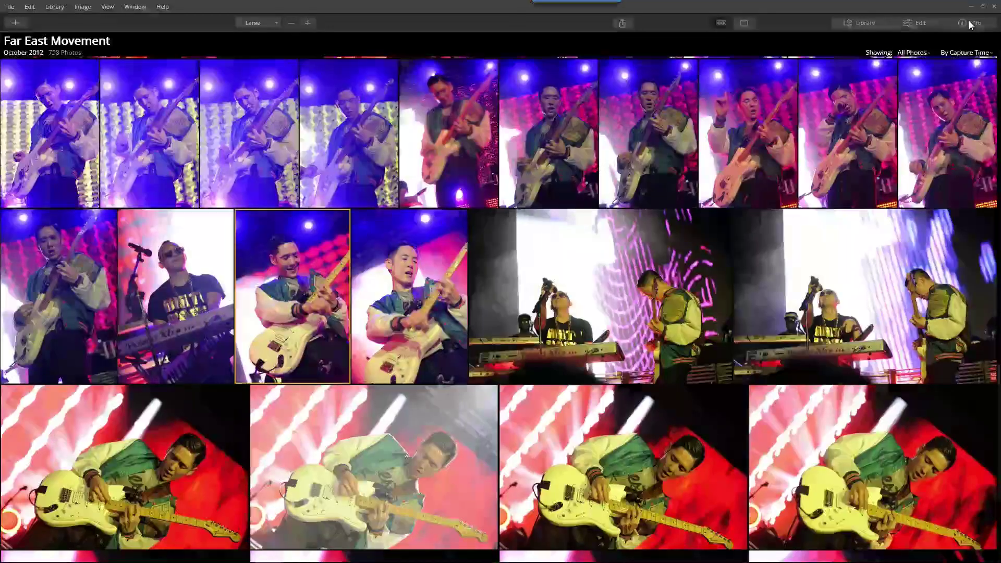
left_click(969, 24)
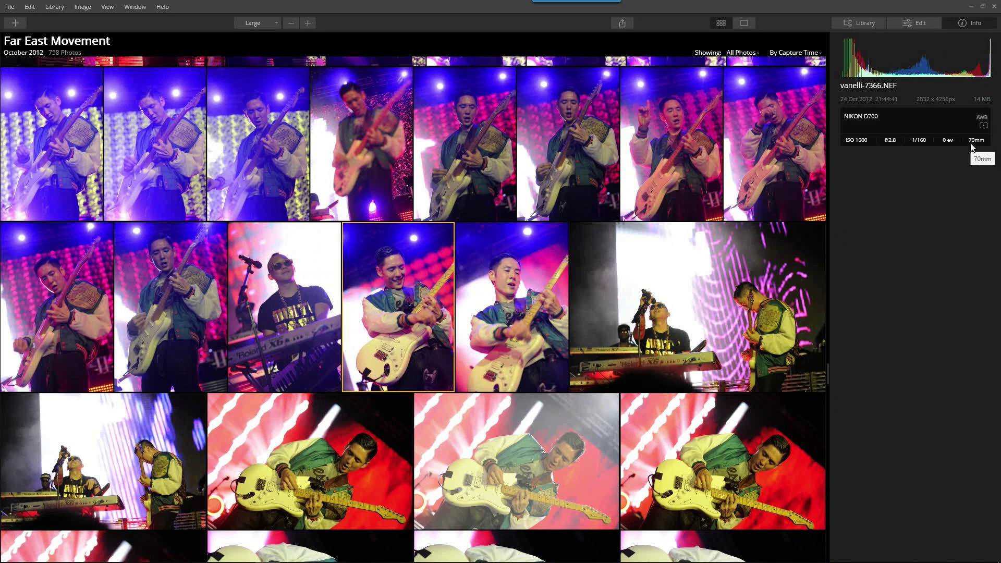
scroll(430, 211, "down", 5)
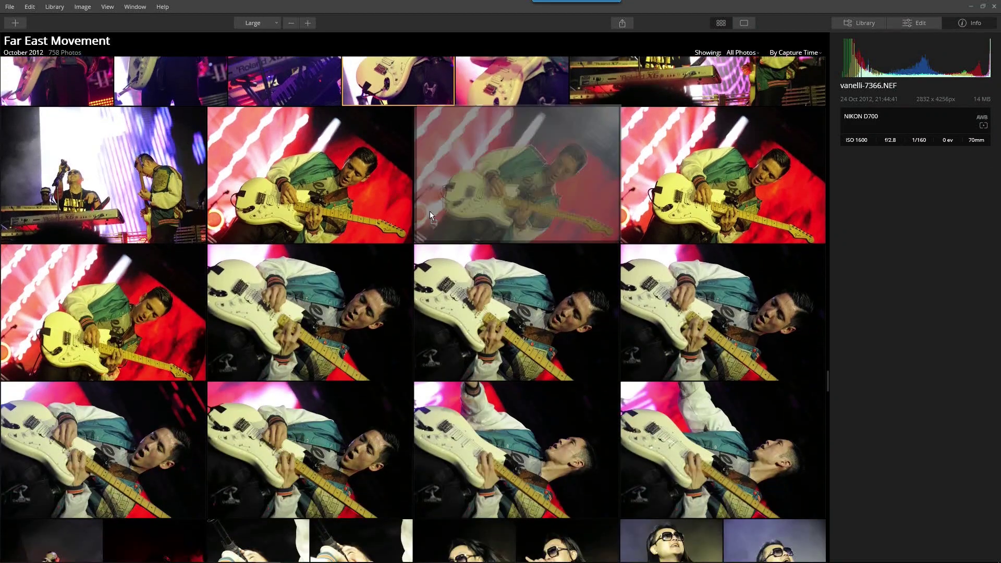
left_click(336, 292)
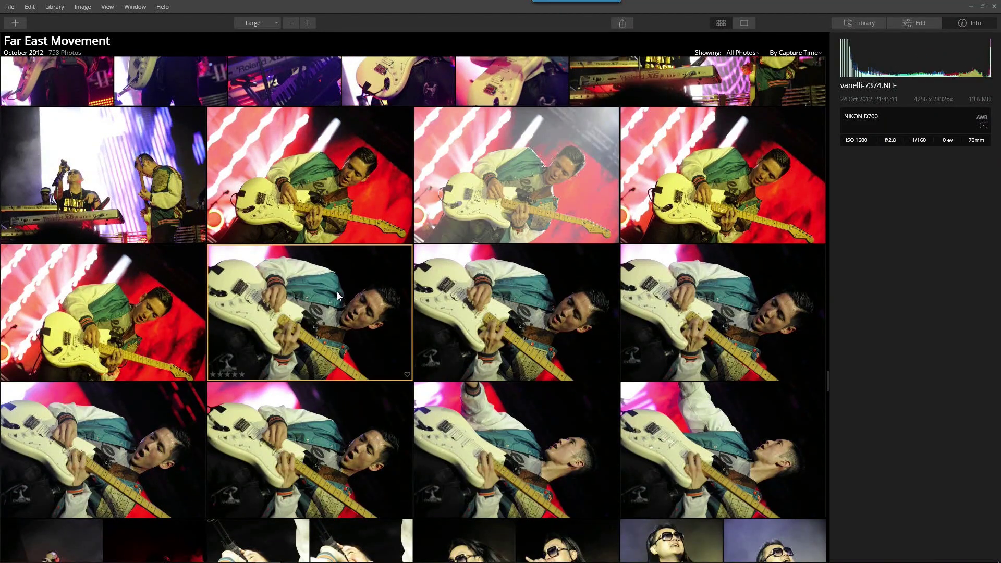
key("Up")
key("Up")
key("Up")
key("Up")
key("Up")
key("Up")
key("Up")
key("Up")
key("Up")
key("Up")
key("Up")
key("Up")
key("Up")
key("Up")
key("Up")
key("Up")
key("Up")
key("Up")
key("Up")
key("Up")
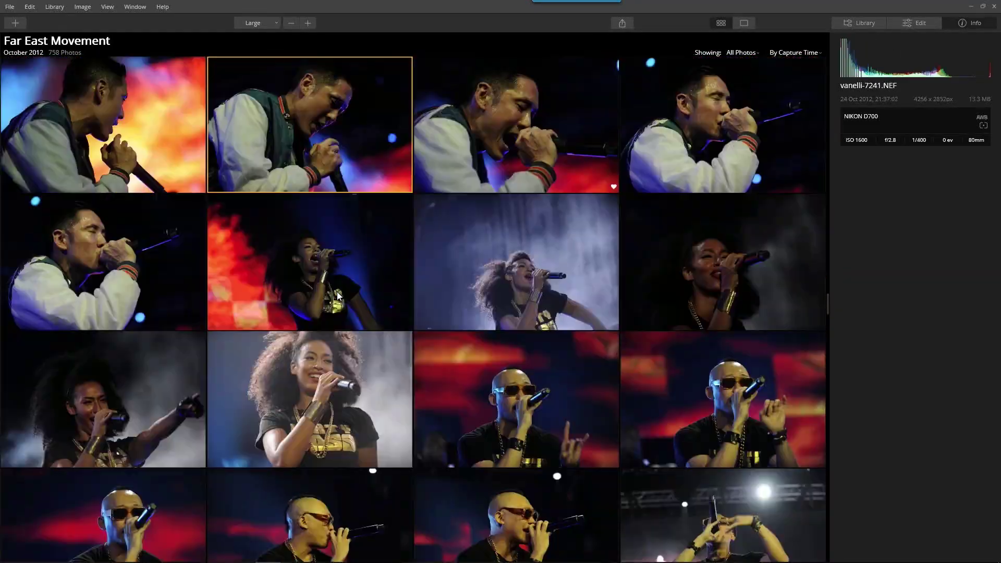
key("Up")
key("Up")
key("Up")
key("Up")
key("Up")
key("Up")
key("Up")
key("Up")
key("Up")
key("Up")
key("Up")
key("Up")
key("Up")
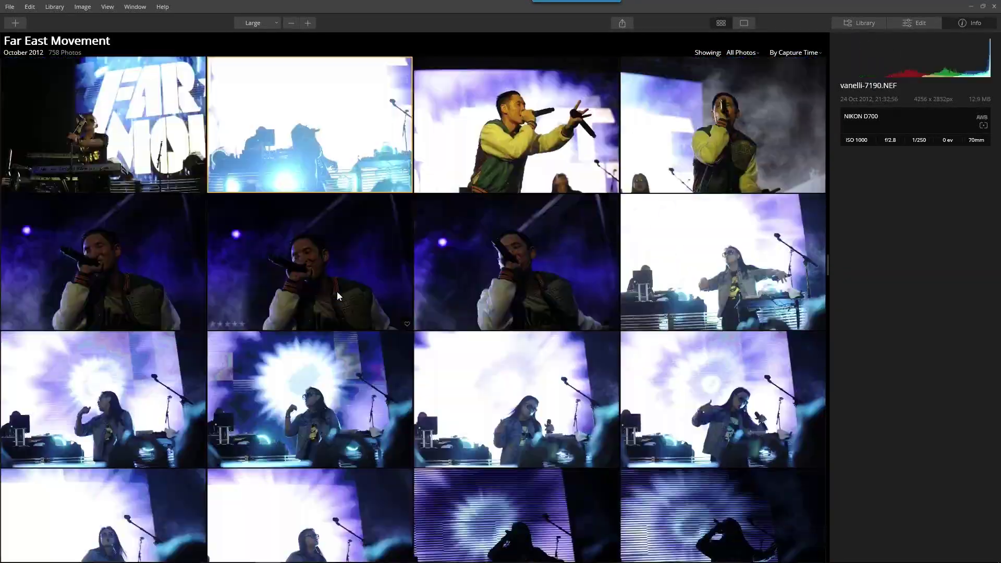
key("Up")
key("Up")
key("Up")
key("Up")
key("Up")
key("Up")
key("Up")
key("Up")
key("Up")
key("Up")
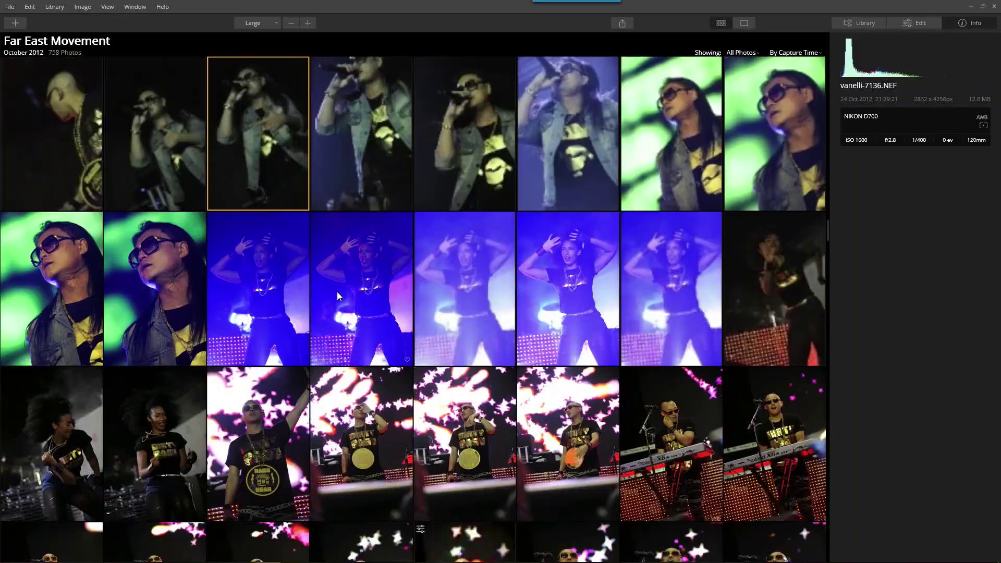
key("Up")
key("Up")
key("Up")
key("Up")
key("Up")
key("Up")
key("Up")
key("Up")
key("Up")
key("Up")
key("Up")
key("Up")
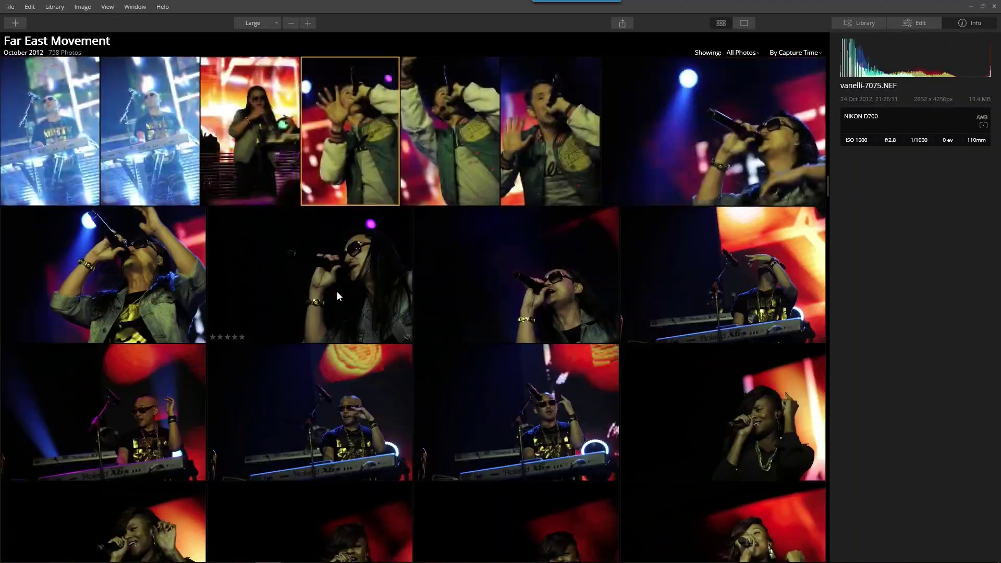
key("Up")
key("Up")
key("Up")
key("Up")
key("Up")
key("Up")
key("Up")
key("Up")
key("Up")
key("Up")
key("Up")
key("Up")
key("Up")
key("Up")
key("Up")
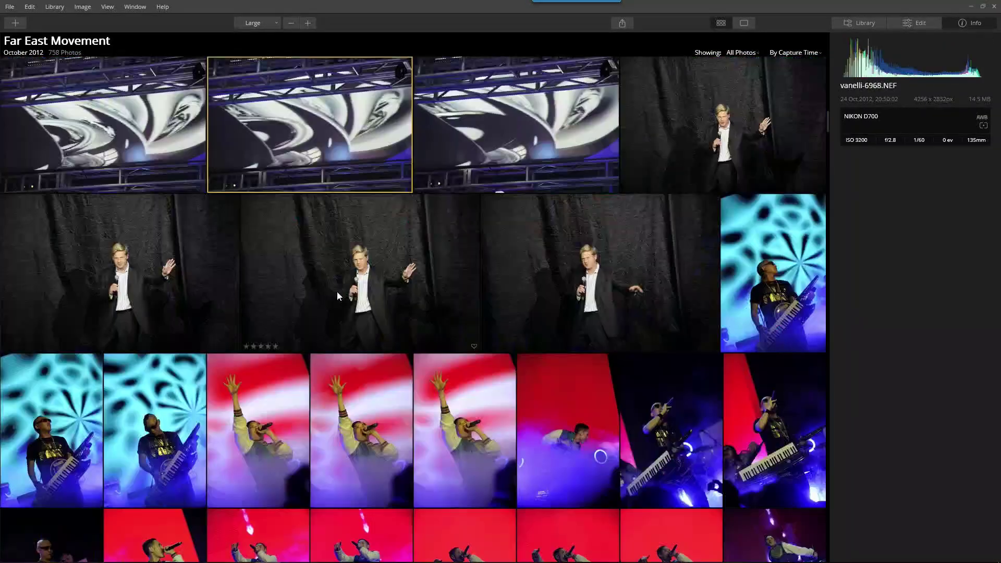
key("Up")
key("Up")
key("Up")
key("Up")
key("Up")
key("Up")
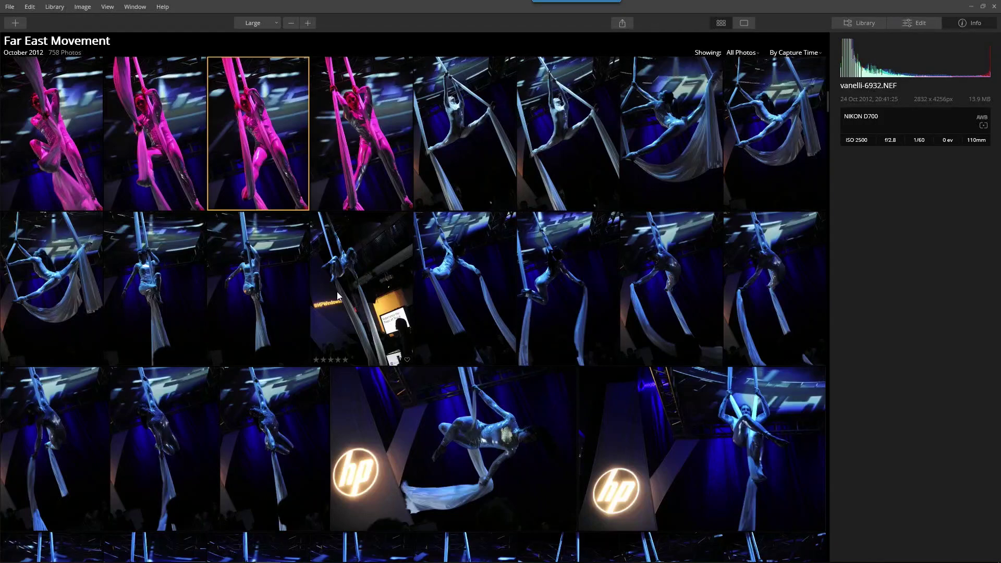
key("Down")
key("Down")
key("Down")
key("Down")
key("Down")
key("Down")
key("Down")
key("Down")
key("Down")
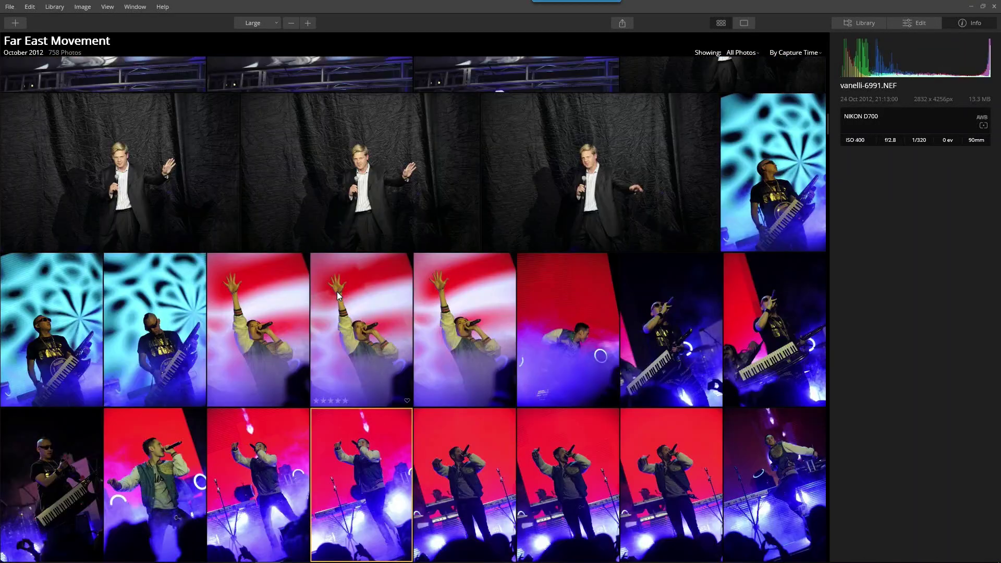
key("Down")
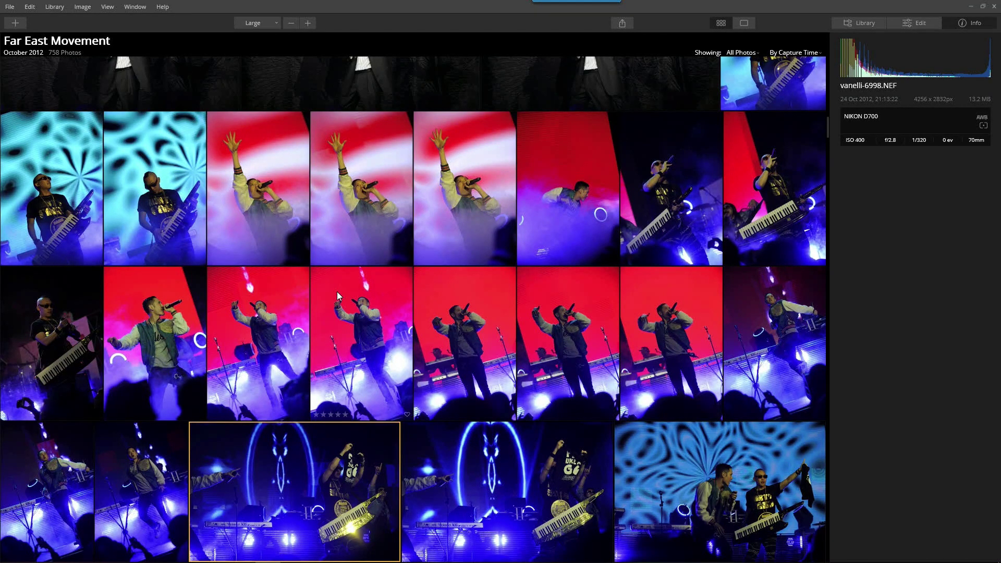
scroll(338, 296, "up", 1)
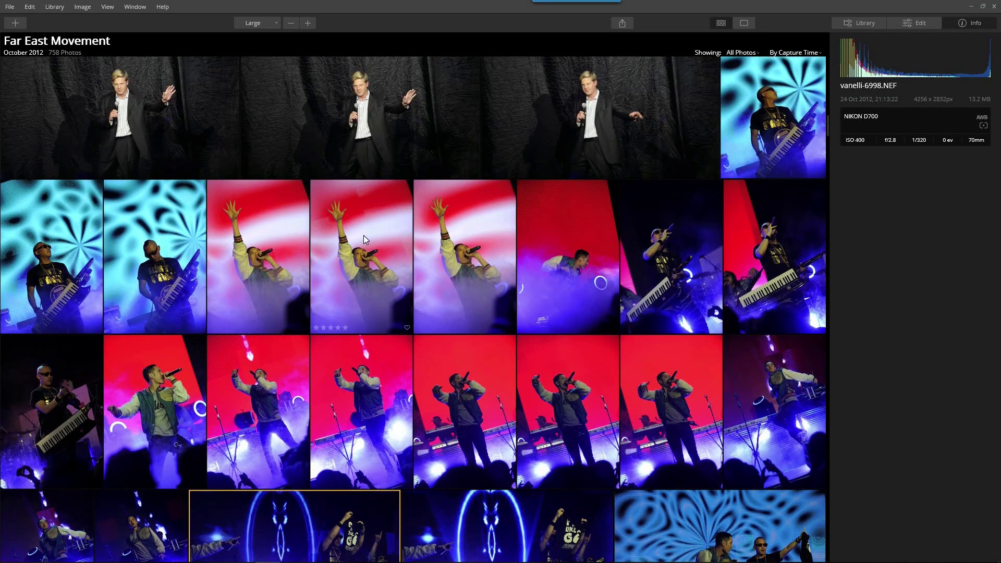
scroll(345, 274, "down", 3)
double_click(771, 355)
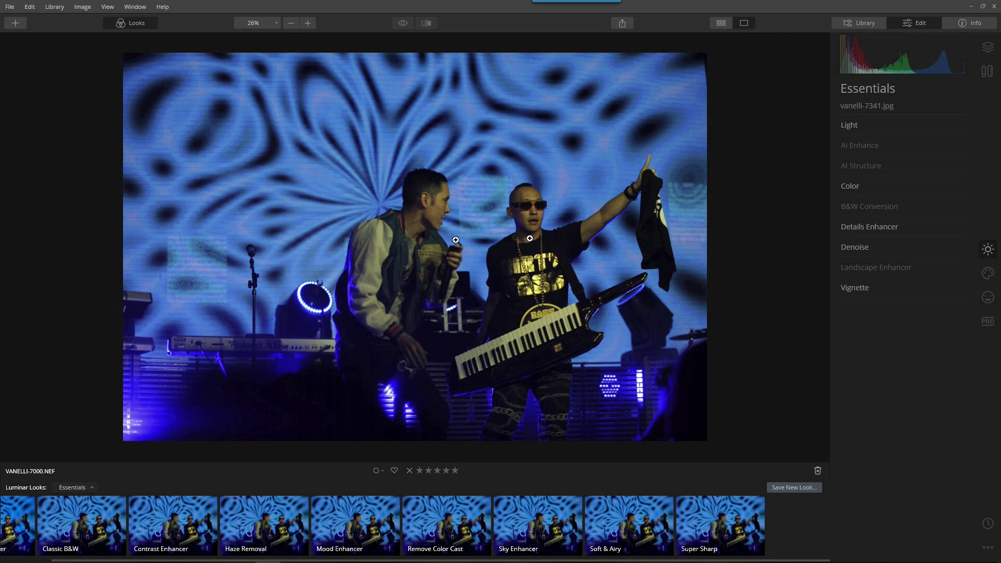
double_click(553, 236)
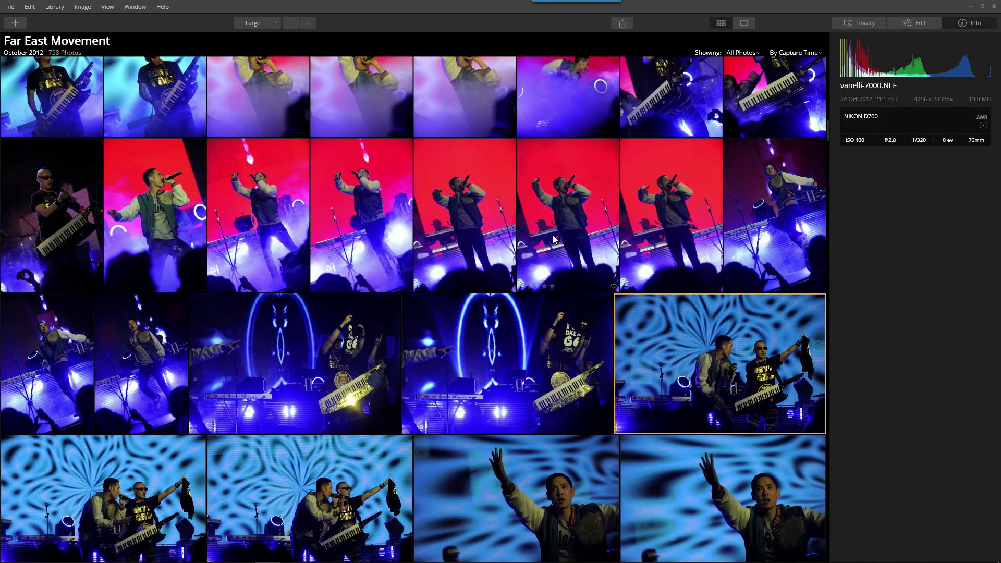
scroll(333, 255, "down", 6)
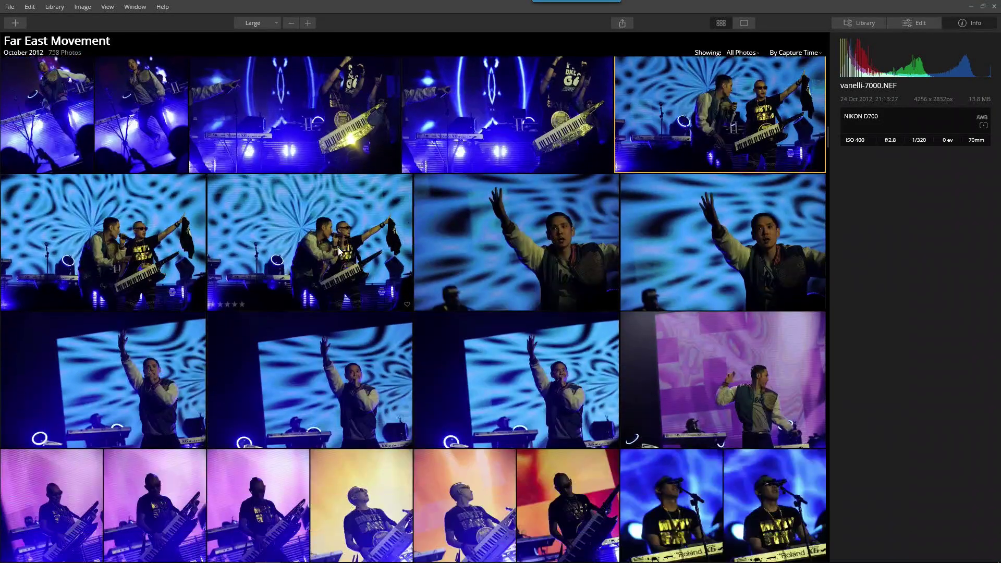
scroll(338, 251, "down", 3)
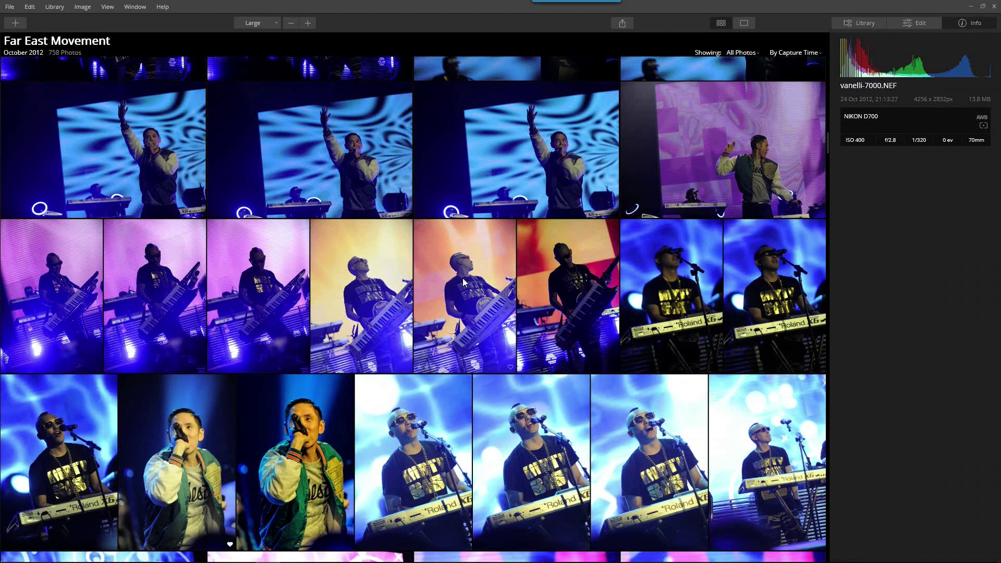
scroll(496, 247, "down", 3)
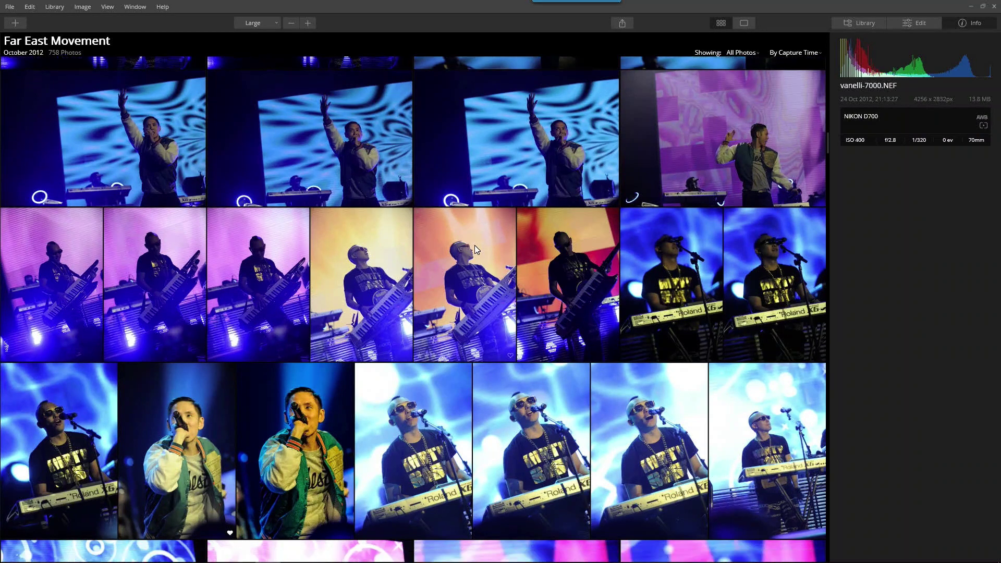
left_click(199, 282)
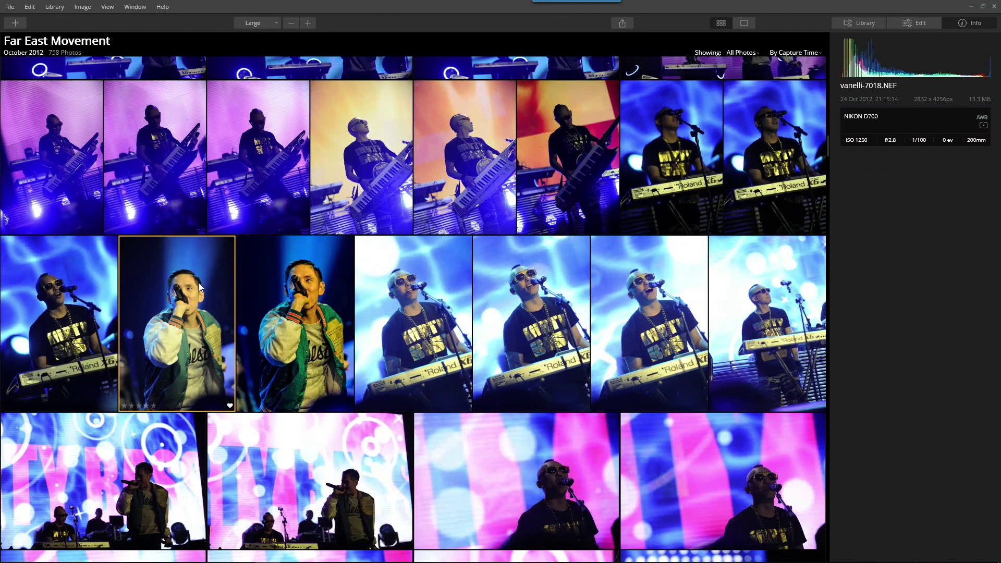
double_click(175, 316)
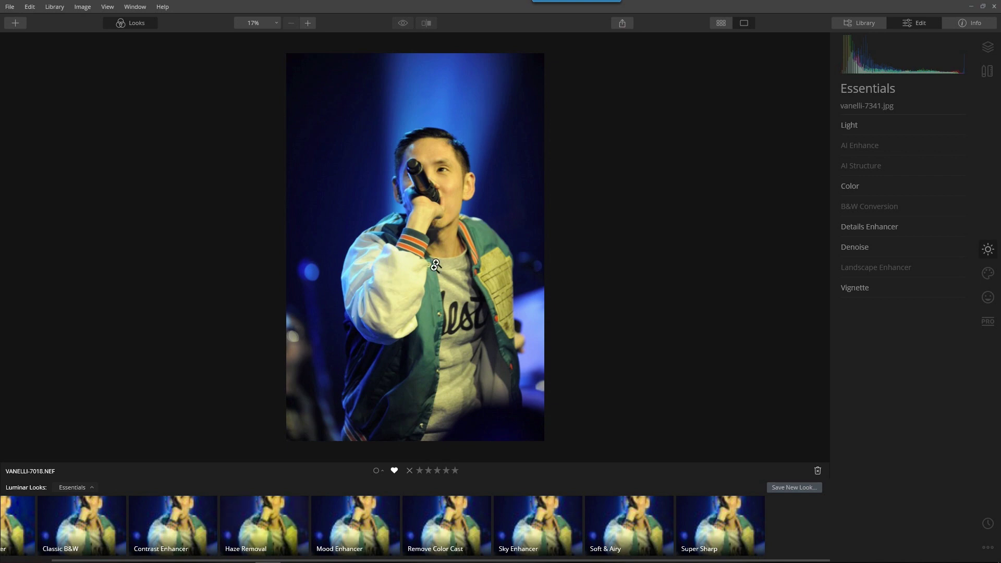
key("g")
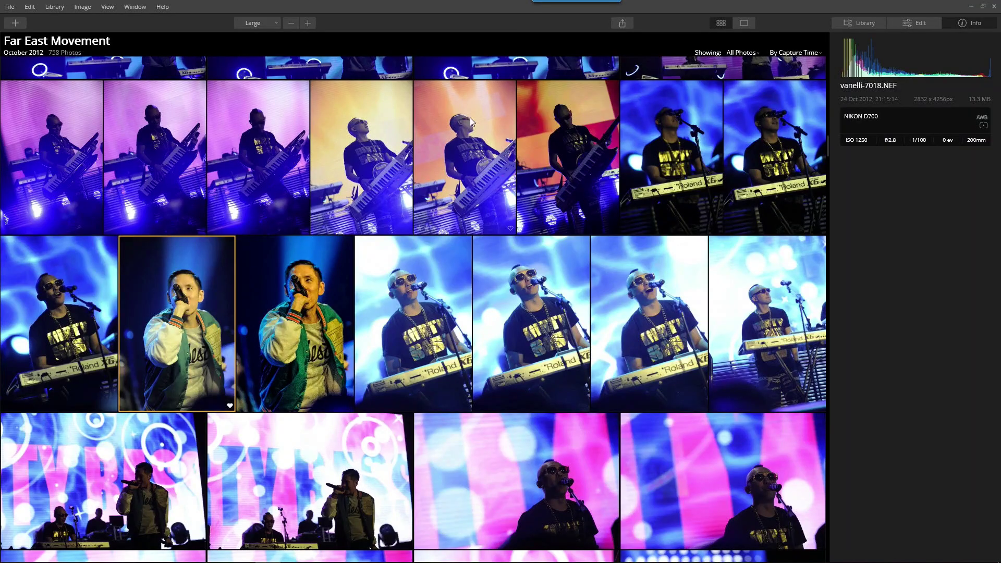
left_click(164, 308)
scroll(152, 308, "down", 1)
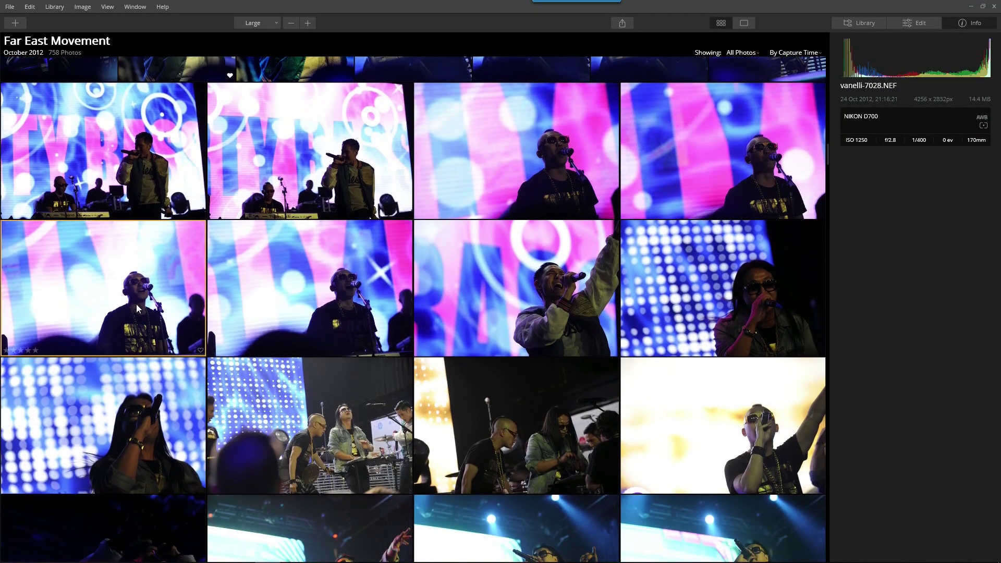
scroll(376, 403, "down", 4)
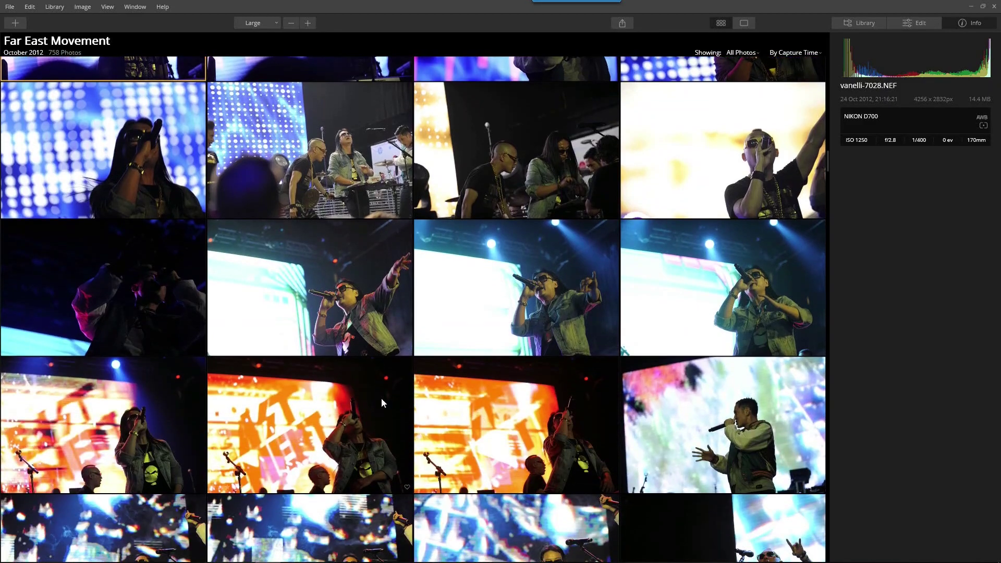
key("Down")
key("Down")
key("Down")
key("Down")
key("Down")
key("Down")
key("Down")
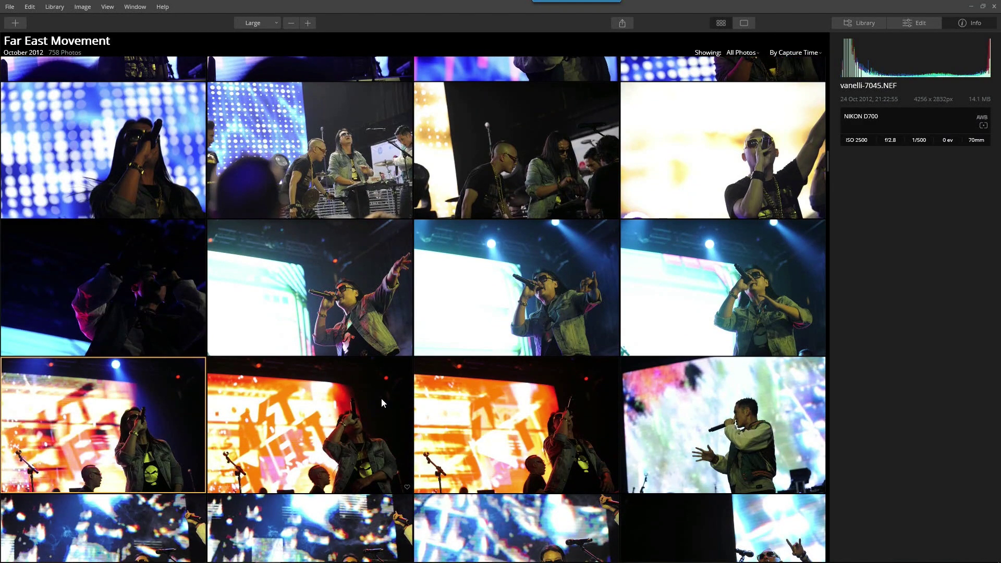
key("Down")
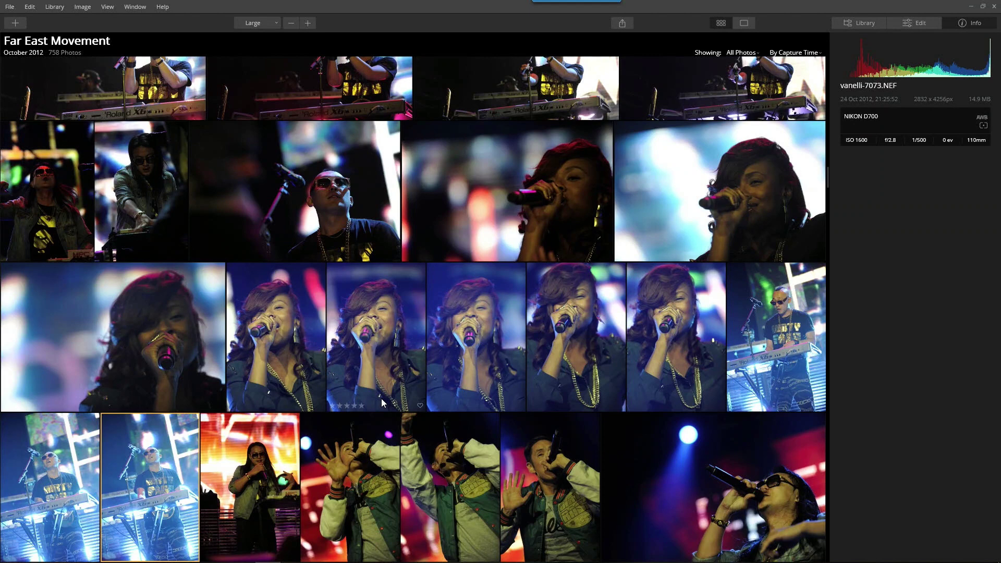
key("Down")
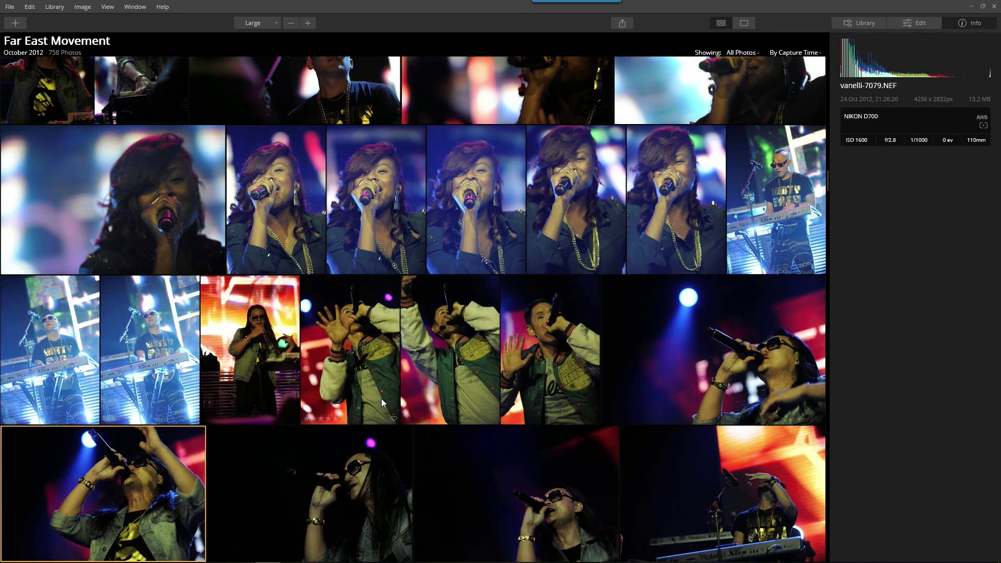
scroll(380, 399, "up", 2)
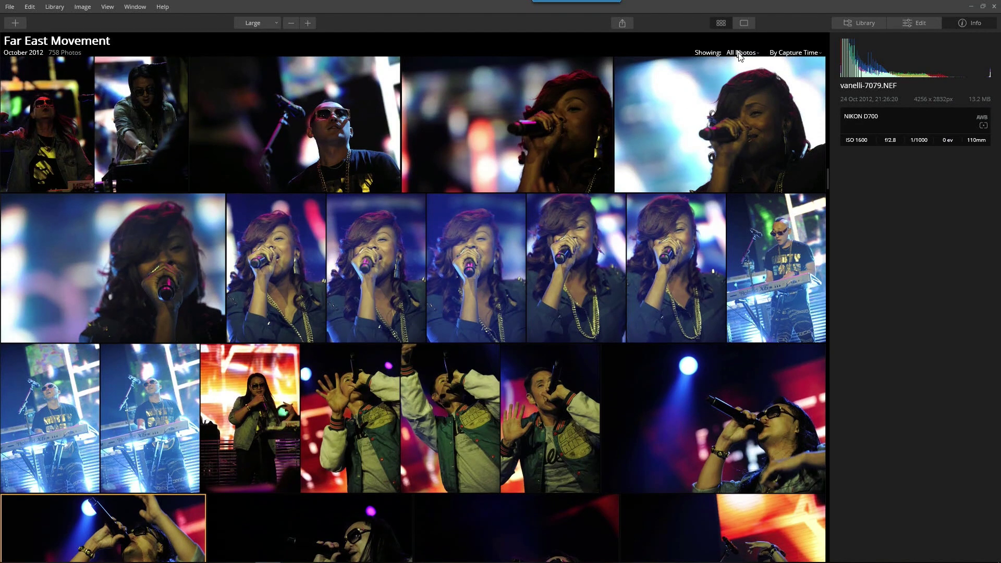
Filter the library to favourite photos and open the keyboardist photo vanelli-7161.NEF for editing
left_click(739, 53)
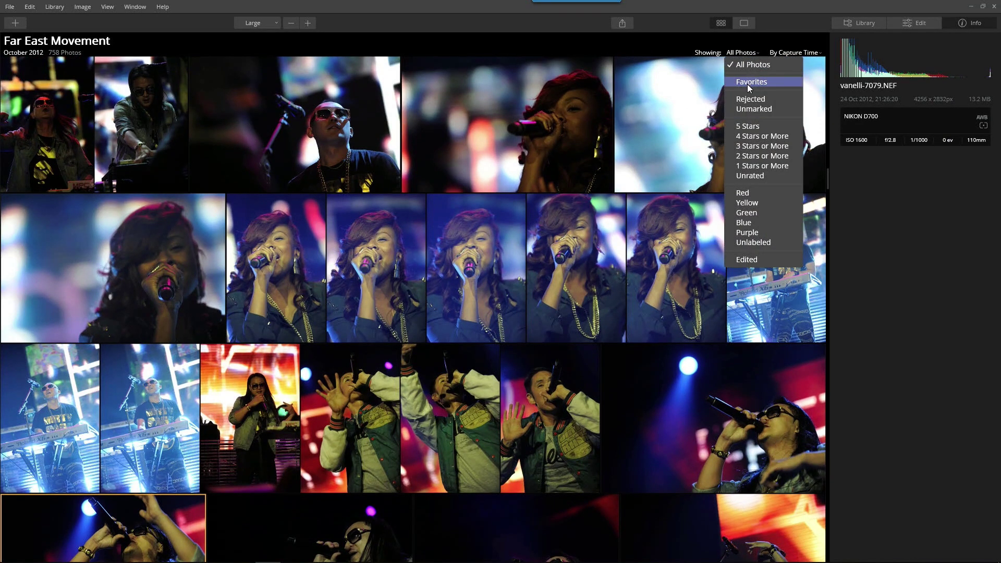
left_click(747, 82)
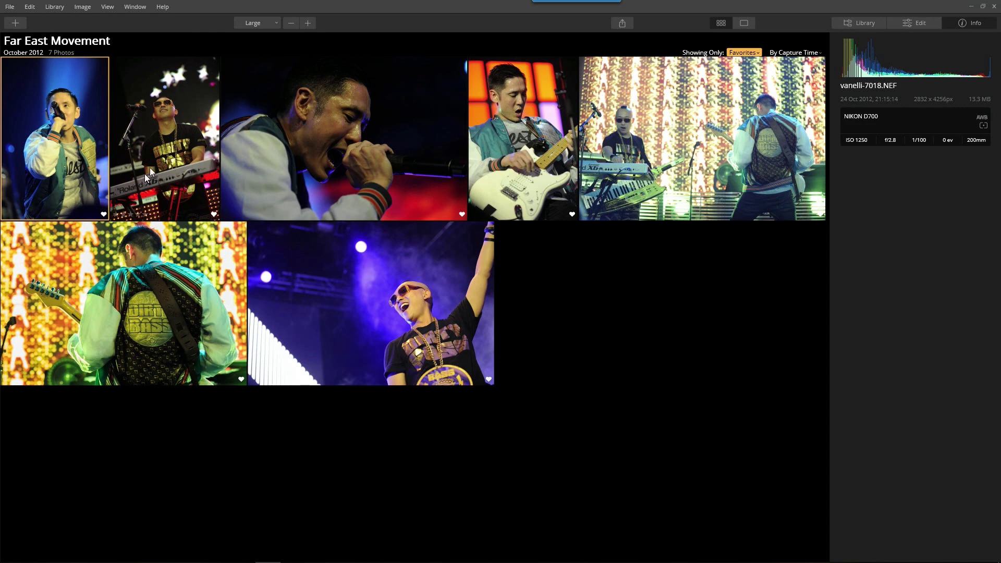
double_click(183, 118)
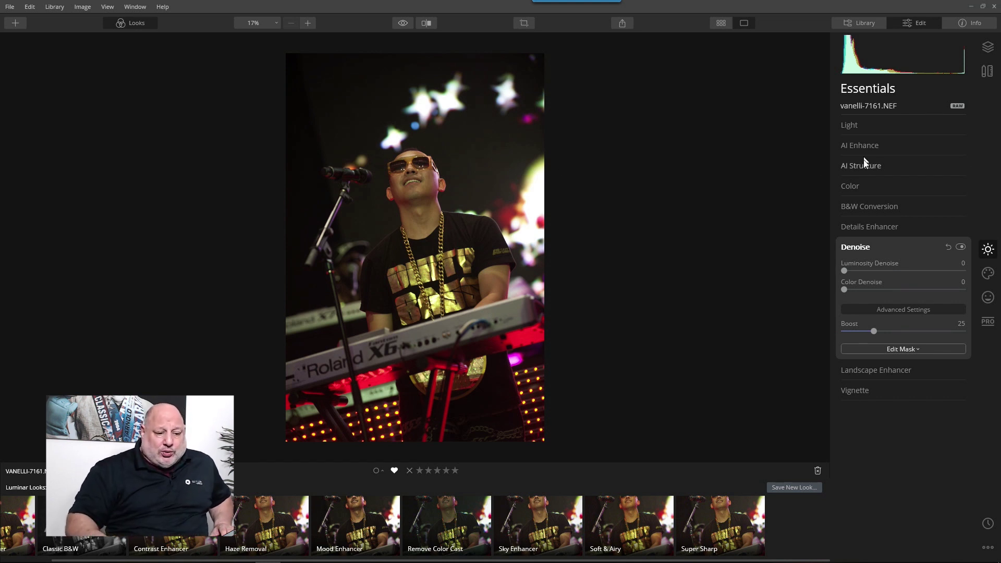
Fold the Essentials tools away via the Light header, then zoom into the photo and back to fit
left_click(852, 125)
left_click(852, 126)
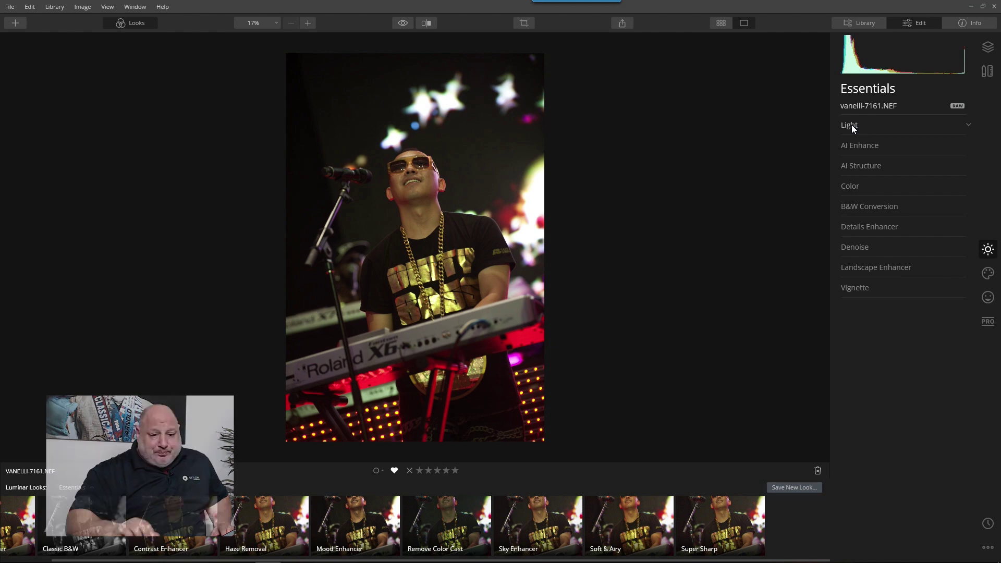
scroll(137, 528, "up", 1)
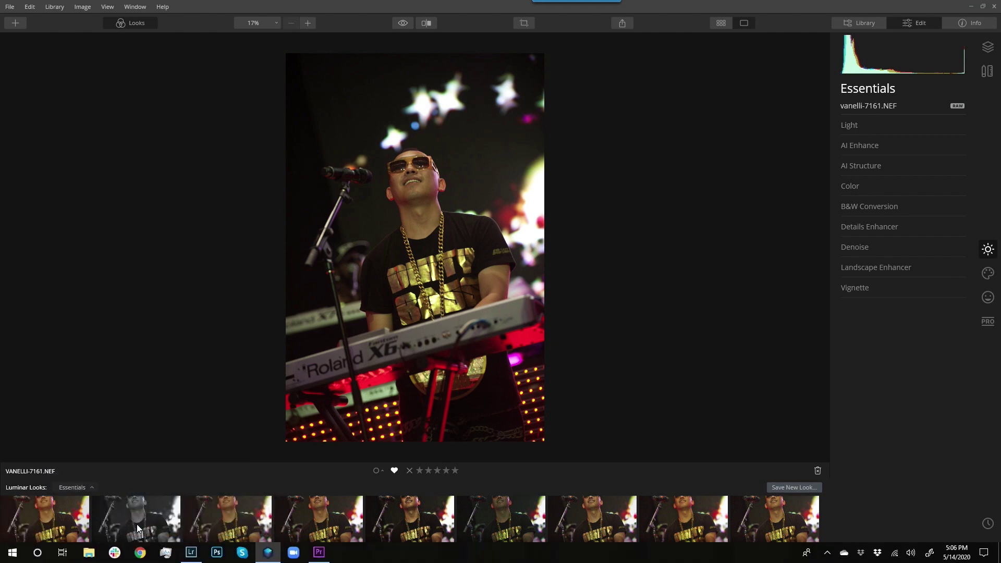
scroll(411, 409, "up", 5)
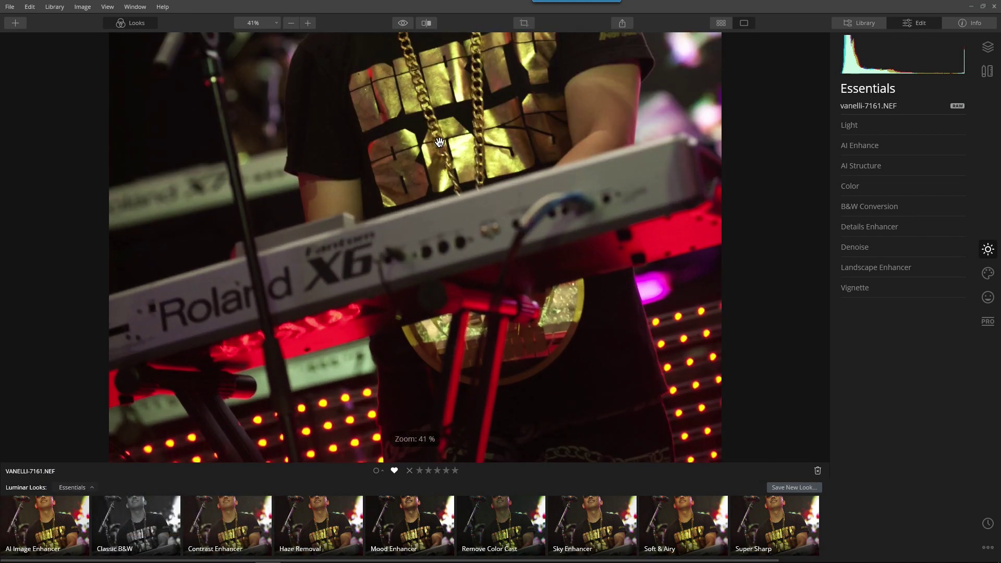
scroll(440, 142, "down", 5)
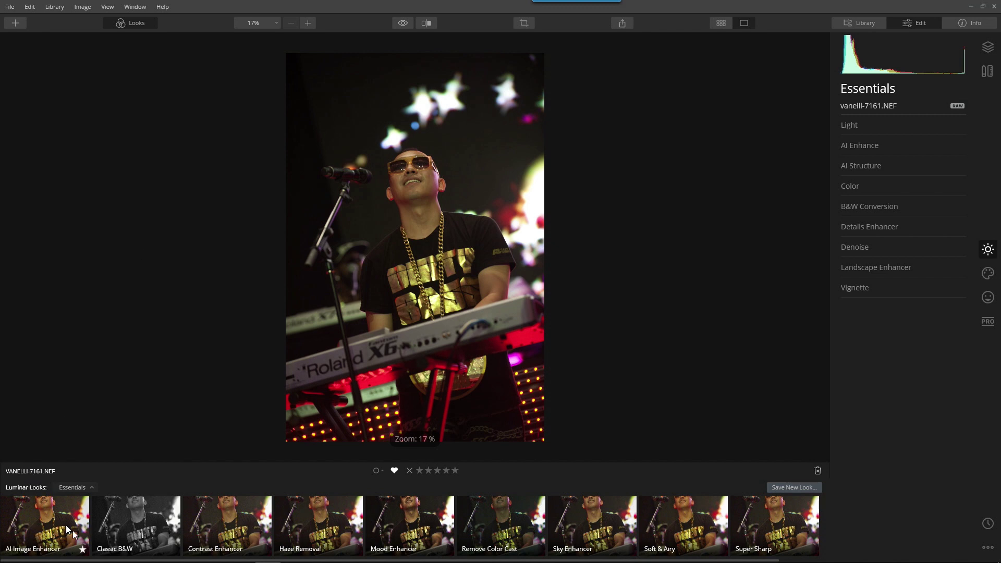
Apply the AI Image Enhancer look and zoom in on the singer's face to inspect it
left_click(44, 509)
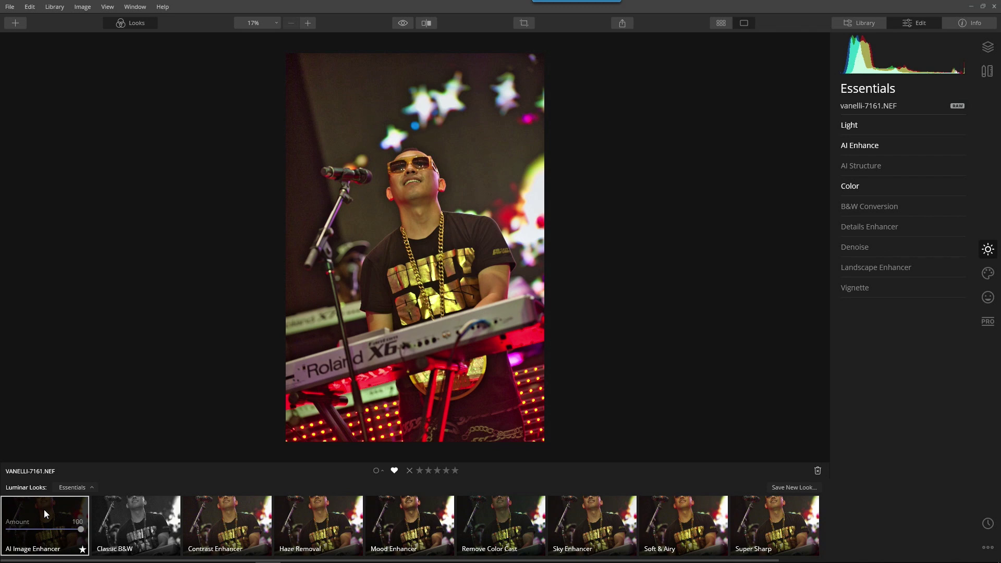
scroll(486, 321, "up", 1)
scroll(414, 153, "up", 4)
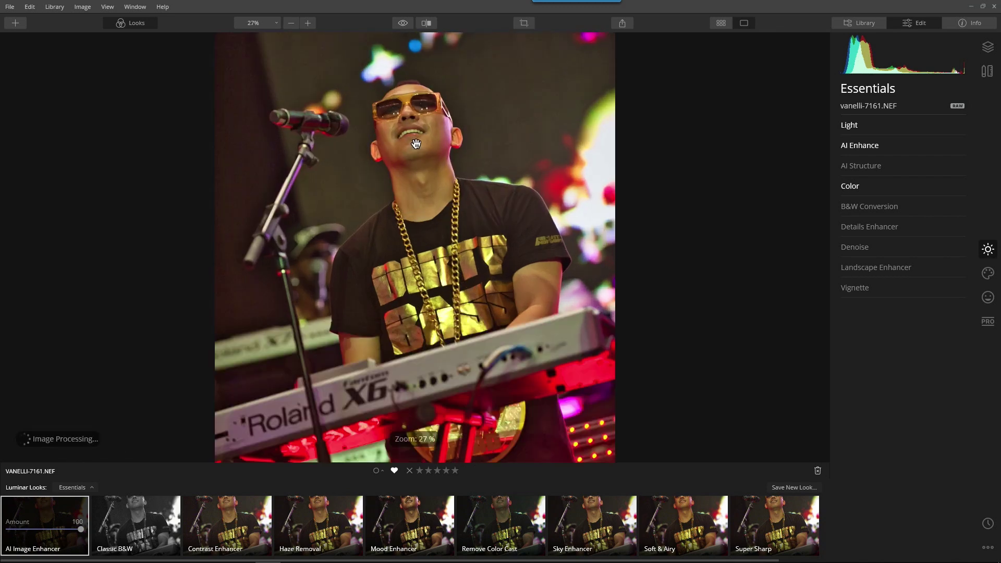
left_click_drag(409, 161, 406, 375)
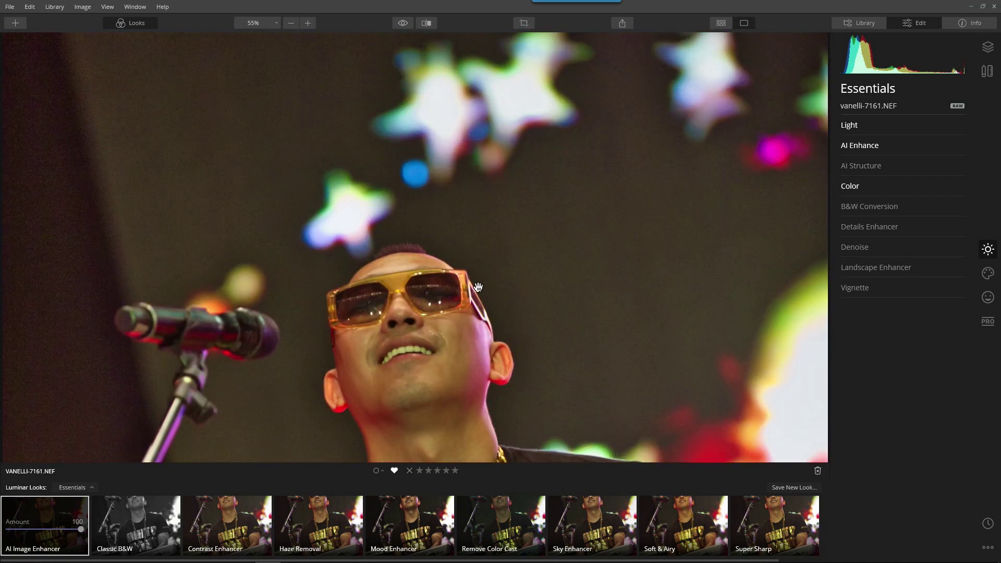
scroll(478, 288, "up", 1)
scroll(478, 288, "up", 1)
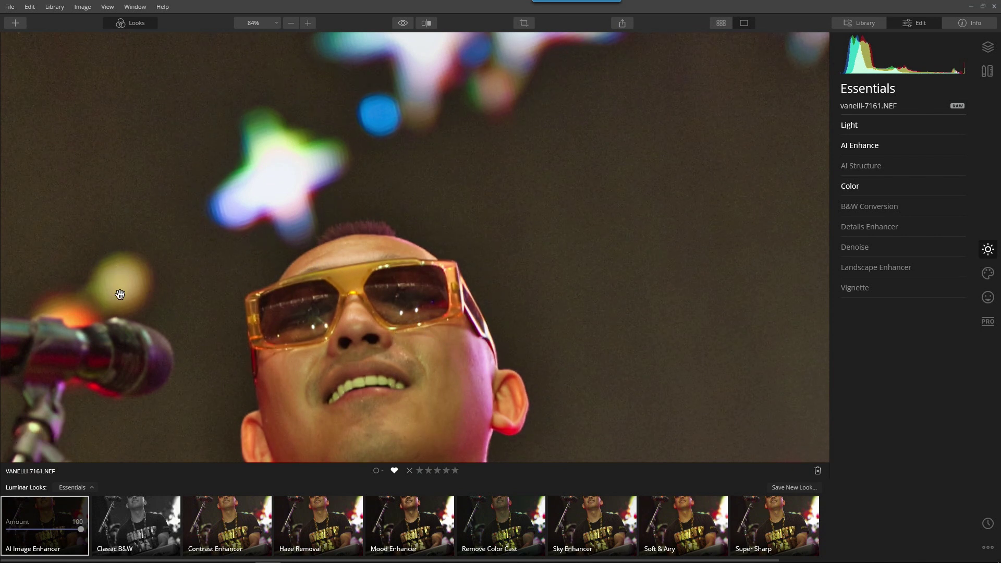
scroll(554, 276, "down", 2)
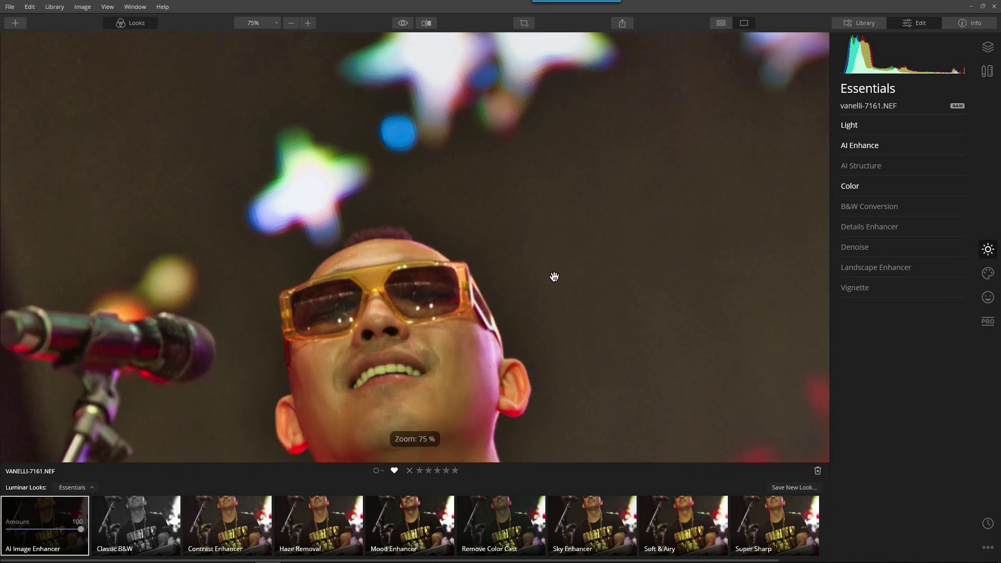
scroll(563, 262, "down", 2)
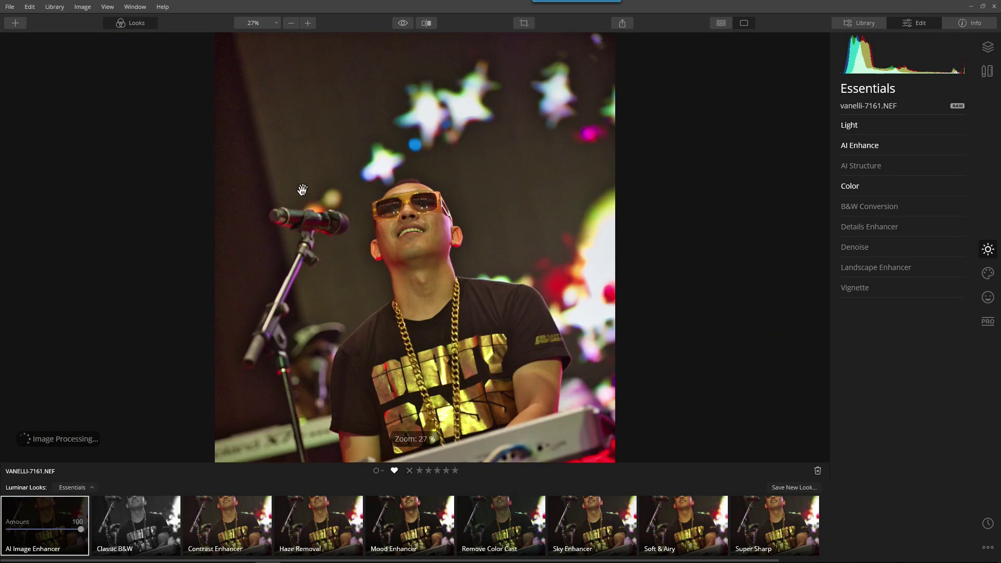
In Light, lower Shadows to -52 and Blacks to -22
left_click(865, 127)
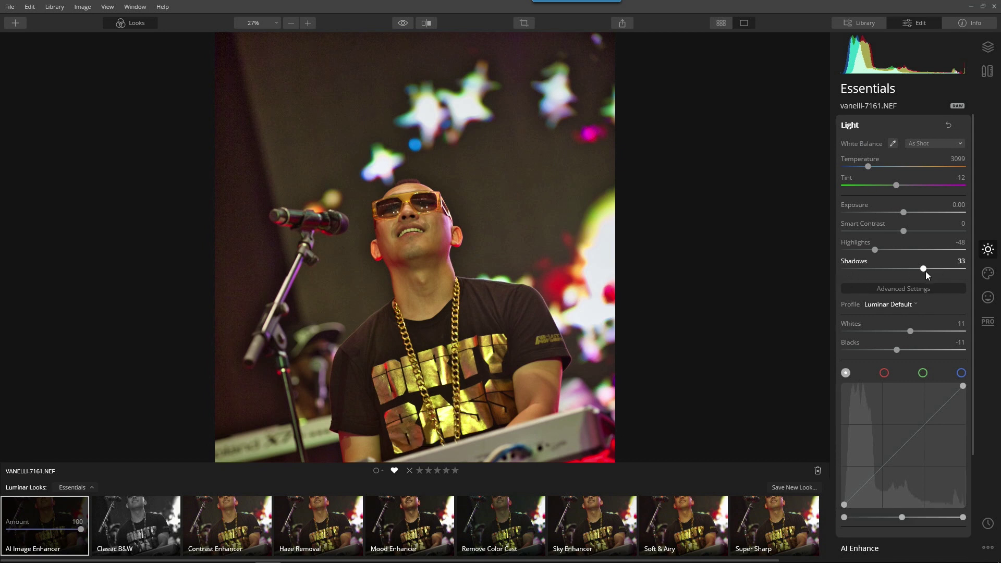
left_click_drag(921, 270, 874, 282)
mouse_move(897, 350)
left_mouse_down()
mouse_move(868, 359)
mouse_move(891, 365)
left_mouse_up()
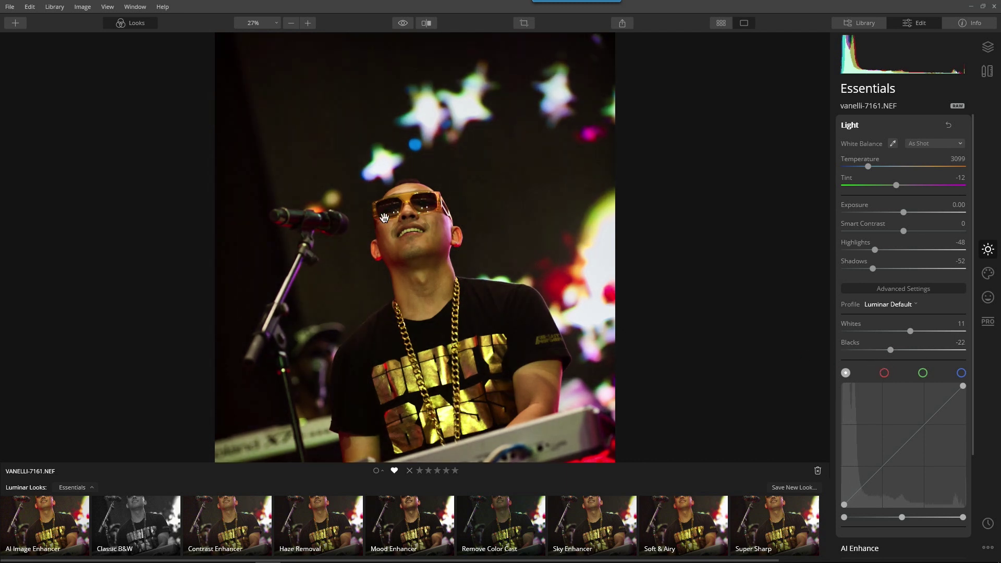
Lower AI Accent in AI Enhance from 64 to 37, then zoom back out to fit
left_click(849, 127)
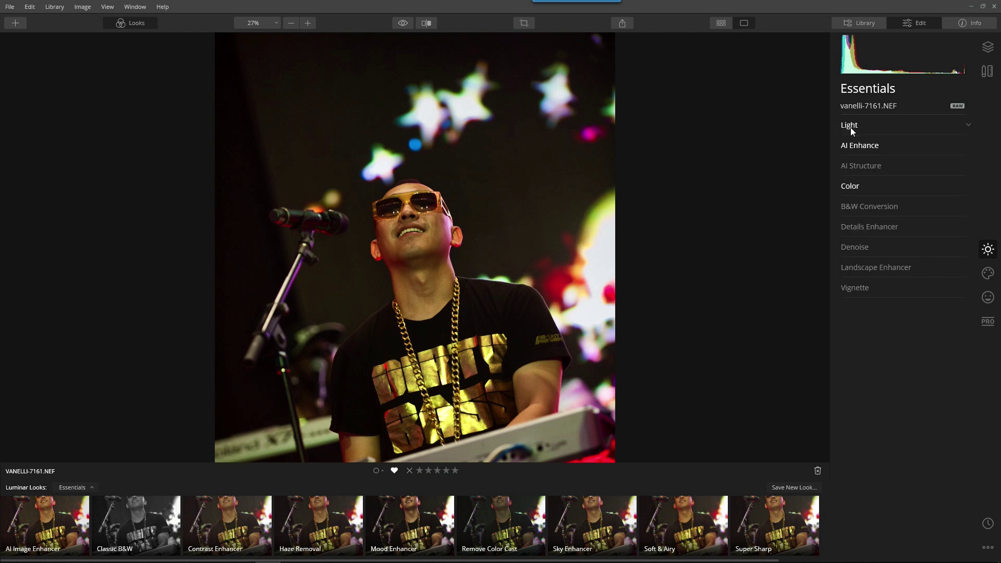
left_click(847, 145)
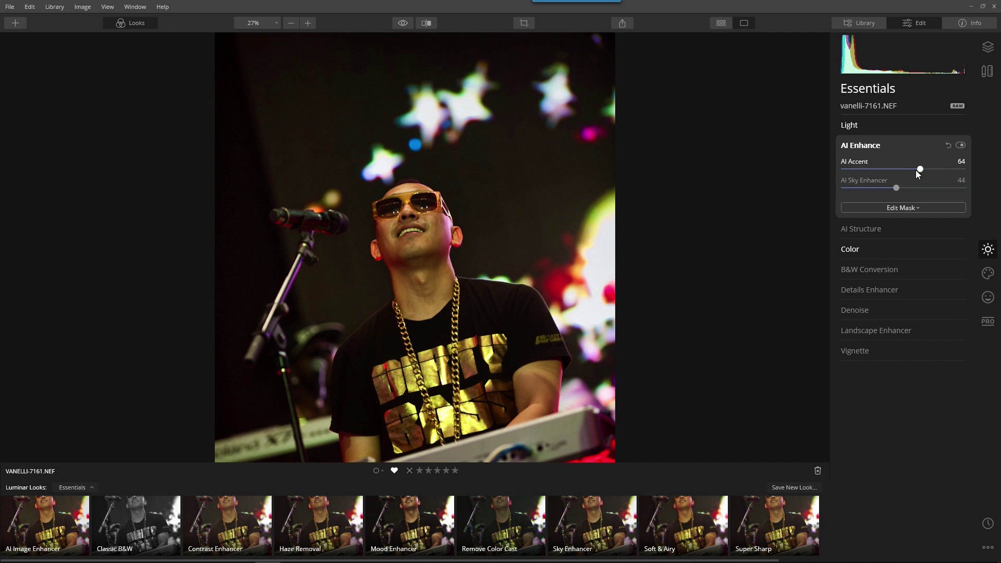
left_click_drag(915, 170, 888, 186)
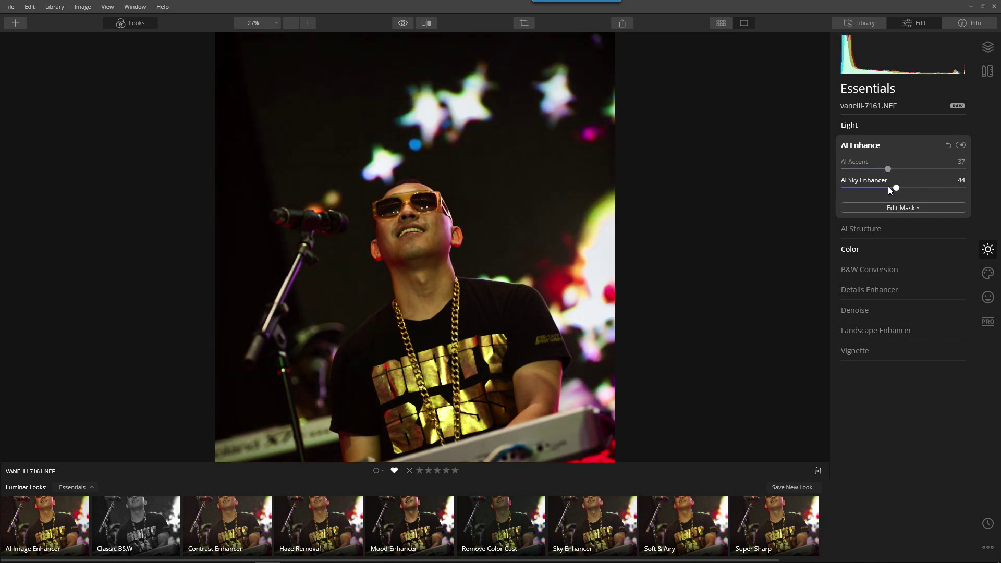
scroll(541, 187, "down", 1)
scroll(541, 188, "down", 1)
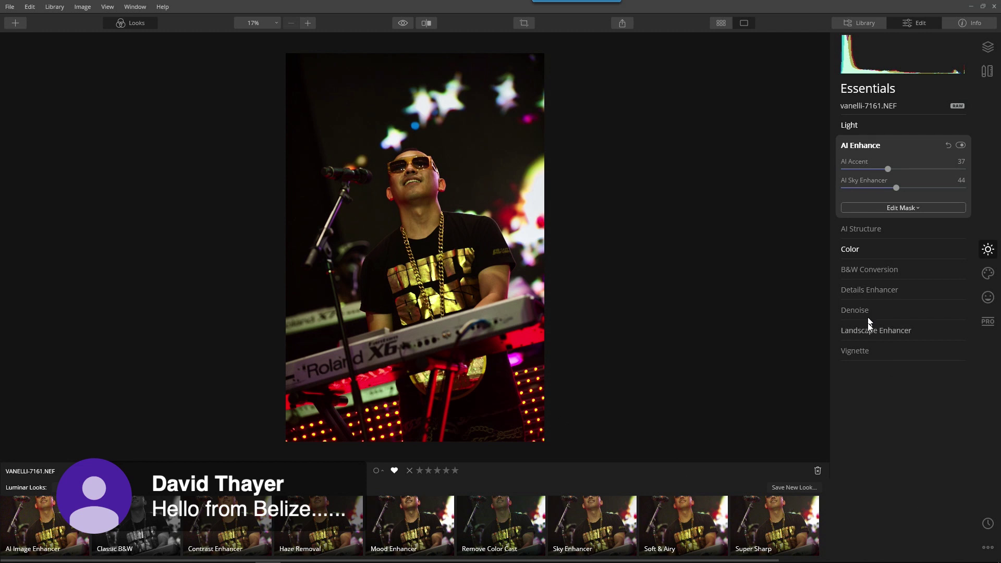
Add a subject-centred vignette with Amount -81, Size 21, Feather 2 and Inner Light 53
left_click(859, 353)
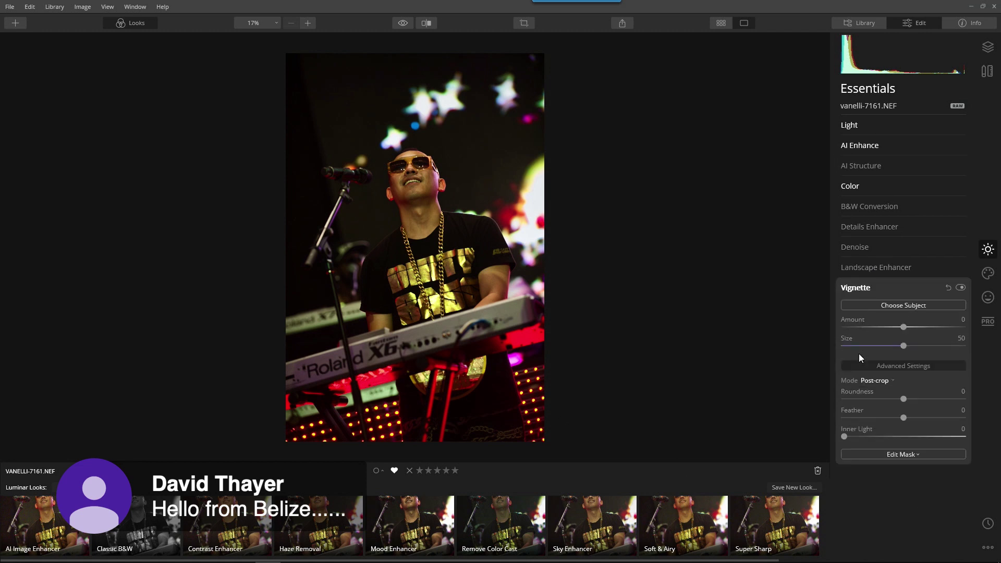
left_click(899, 306)
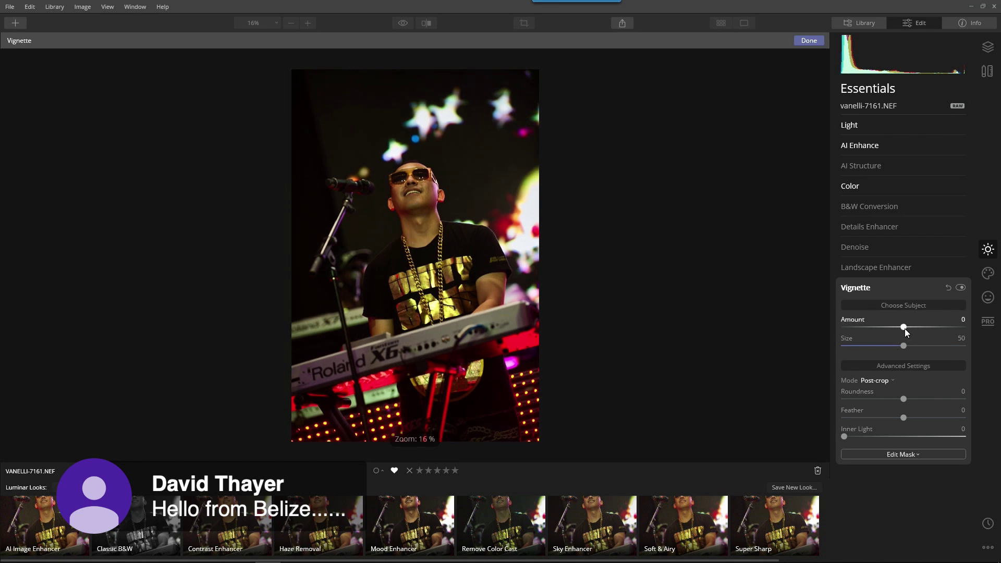
left_click_drag(905, 329, 873, 350)
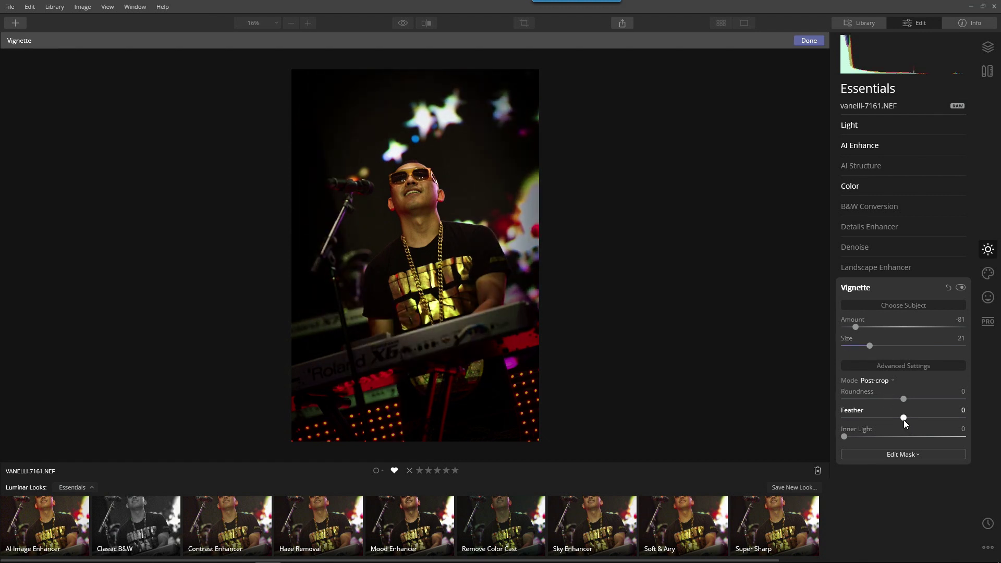
mouse_move(903, 418)
left_mouse_down()
mouse_move(957, 419)
mouse_move(895, 419)
mouse_move(905, 419)
left_mouse_up()
left_click_drag(844, 437, 913, 438)
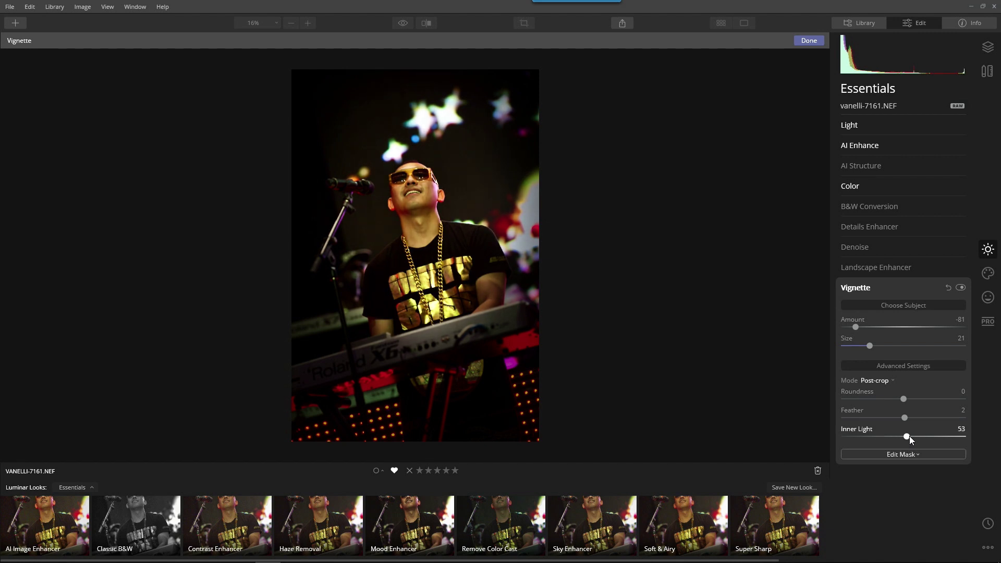
left_click(858, 287)
Ease the vignette Amount to -69, comparing with it off and against the original
left_click(922, 296)
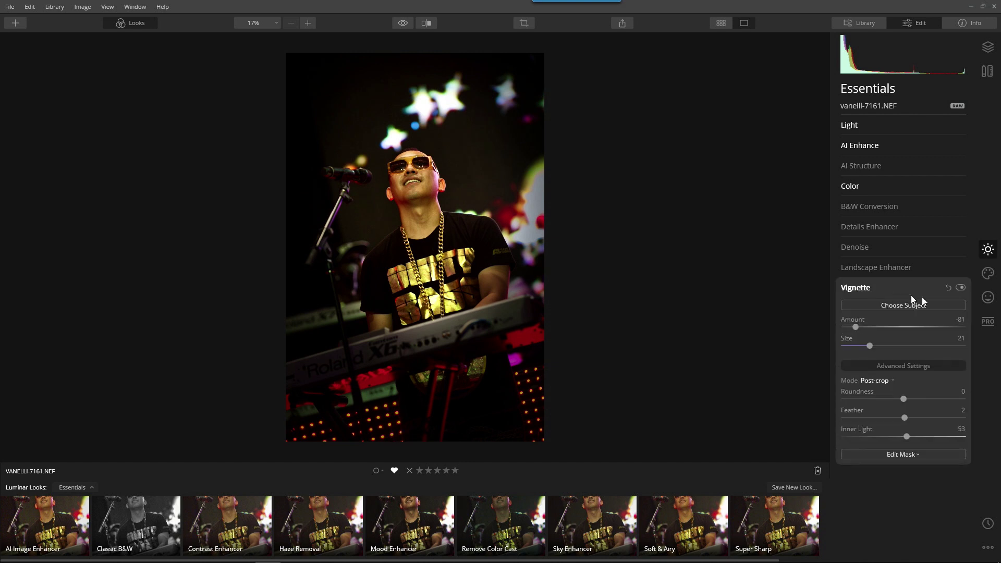
left_click(961, 288)
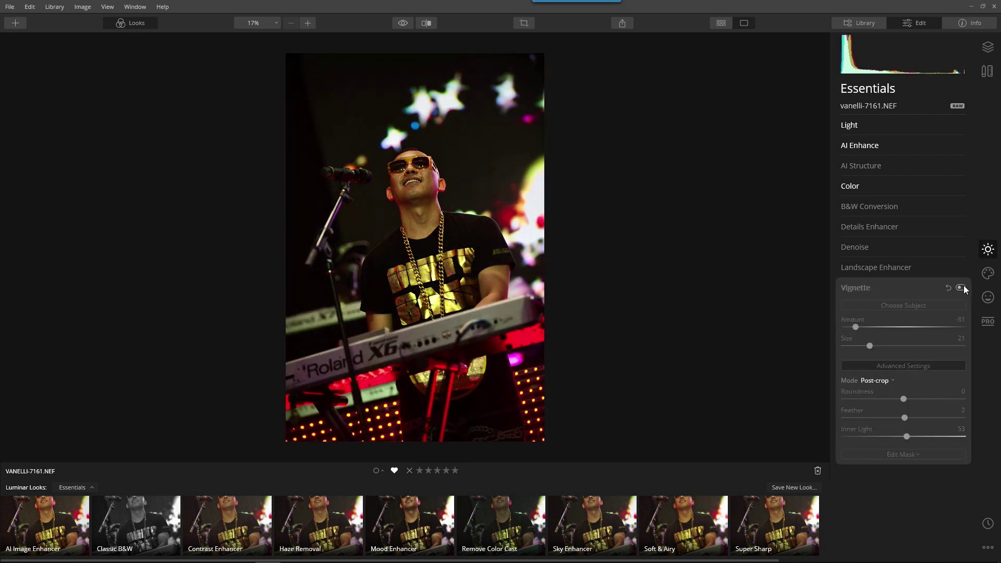
left_click(960, 288)
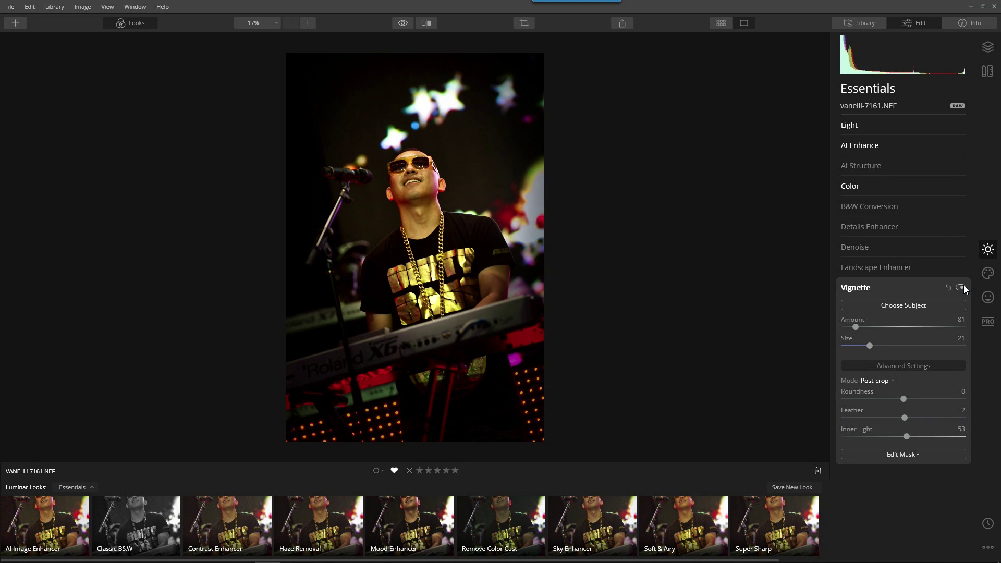
left_click_drag(856, 327, 861, 327)
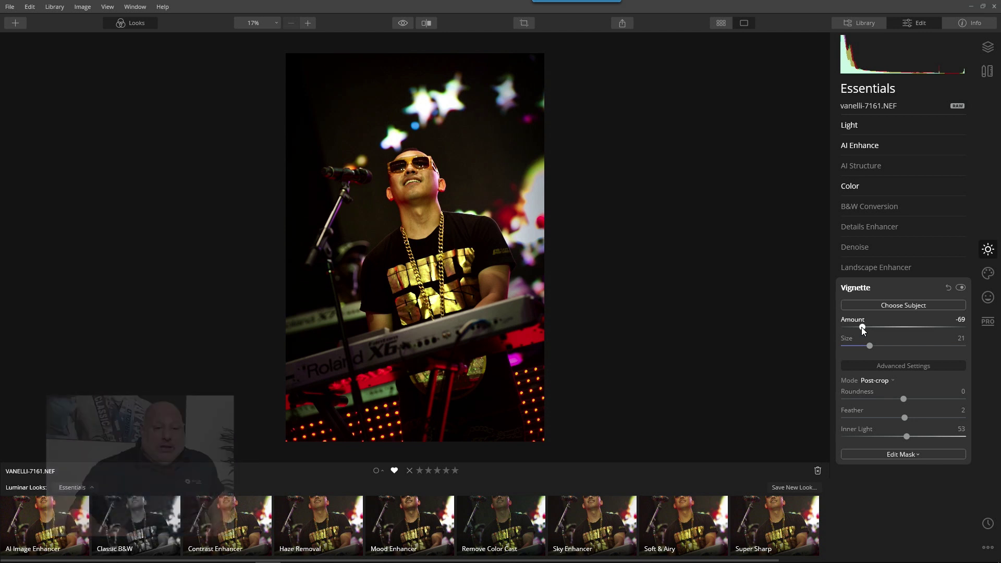
left_click(394, 24)
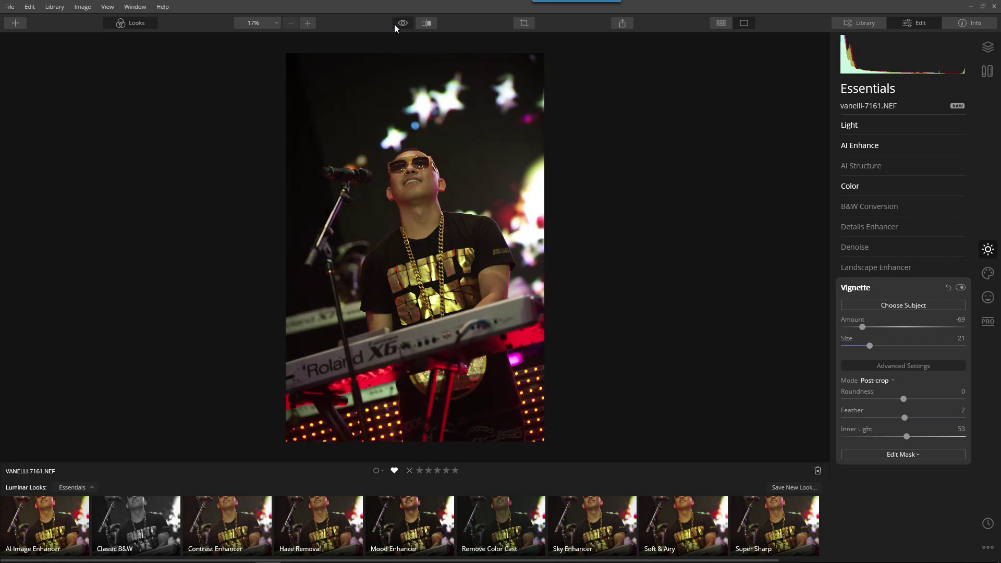
left_click(394, 23)
left_click(394, 23)
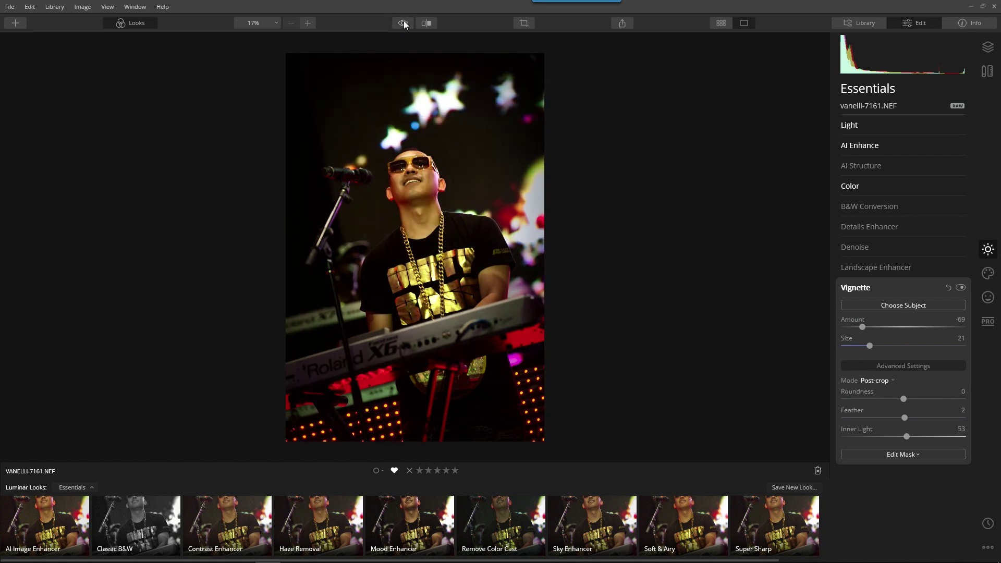
In Professional tools, set Advanced Contrast: Highlights Contrast 43, Midtones Balance -75, Shadows Contrast 20, Shadows Balance 15
left_click(988, 325)
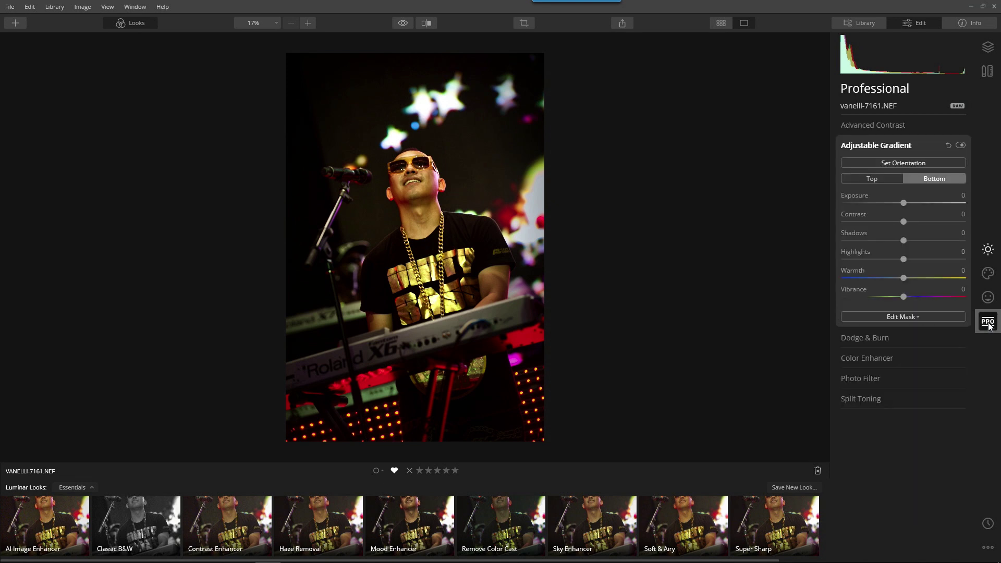
left_click(860, 144)
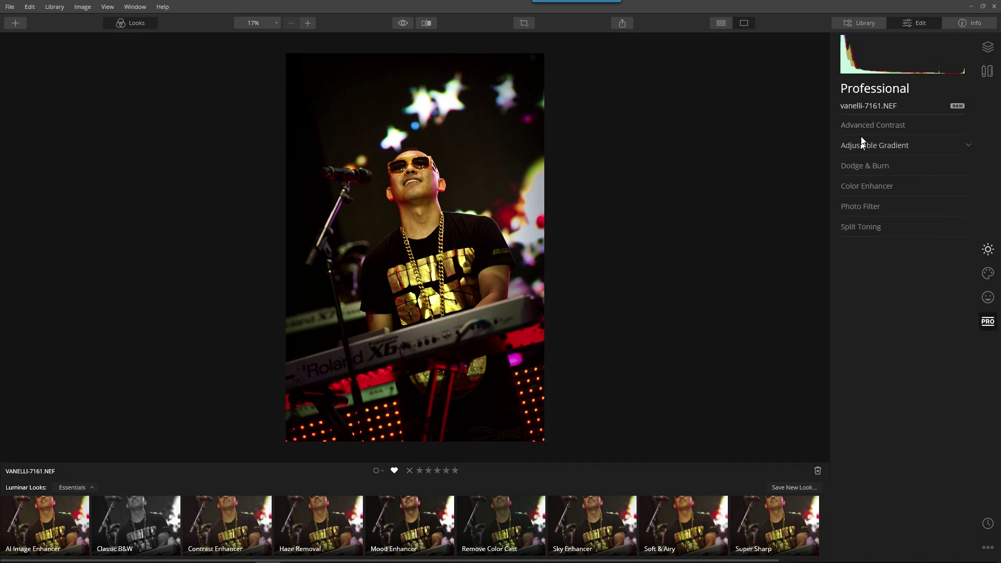
left_click(862, 126)
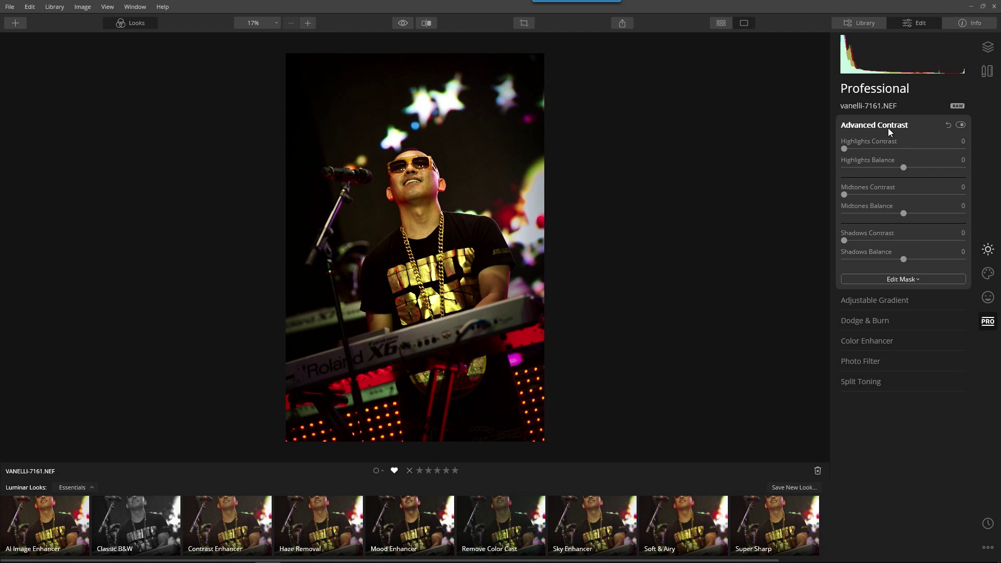
left_click_drag(845, 149, 920, 167)
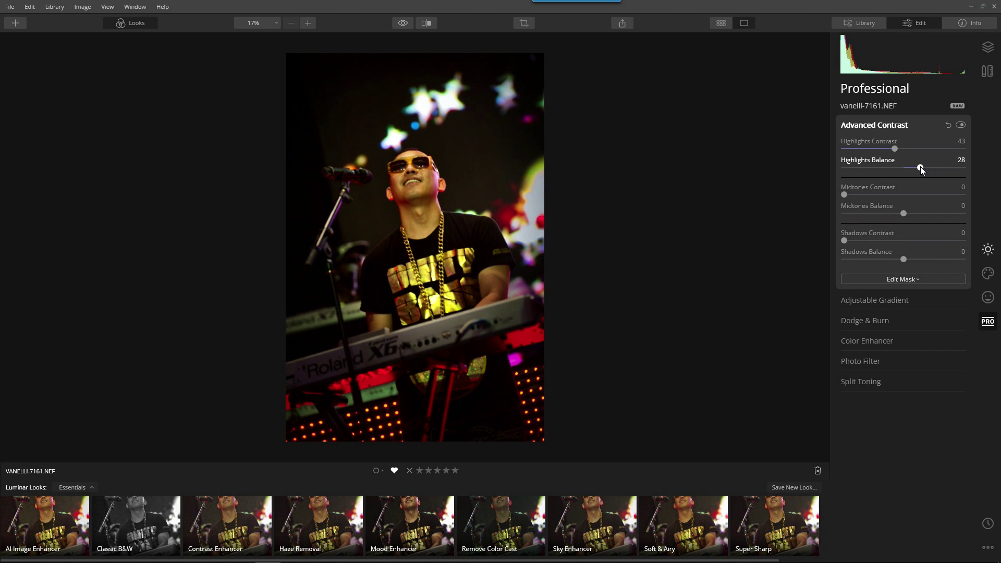
mouse_move(843, 195)
left_mouse_down()
mouse_move(936, 196)
mouse_move(853, 209)
mouse_move(874, 197)
mouse_move(955, 199)
mouse_move(853, 201)
mouse_move(868, 201)
mouse_move(830, 219)
mouse_move(888, 219)
mouse_move(849, 227)
mouse_move(883, 196)
mouse_move(860, 200)
left_mouse_up()
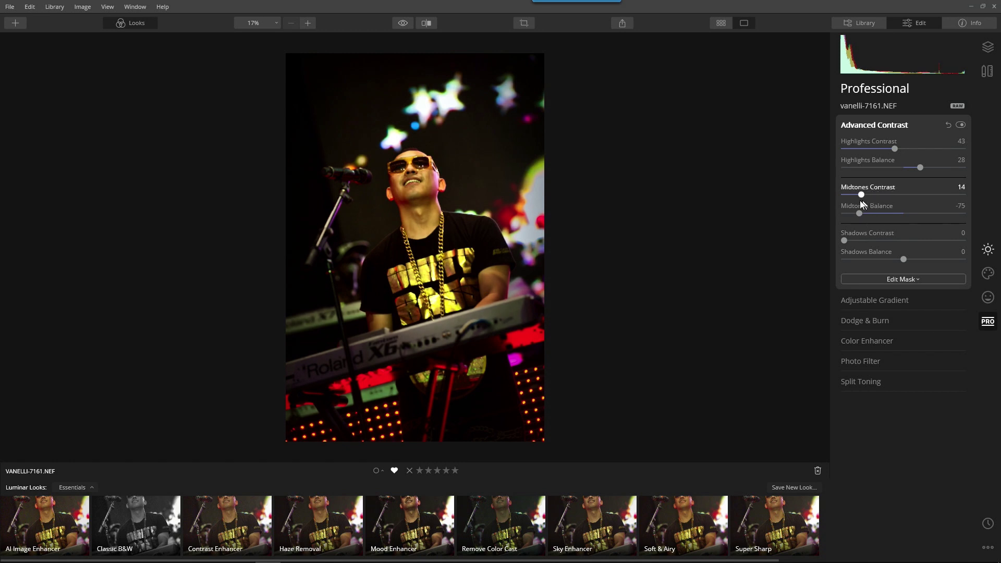
left_click_drag(844, 241, 912, 258)
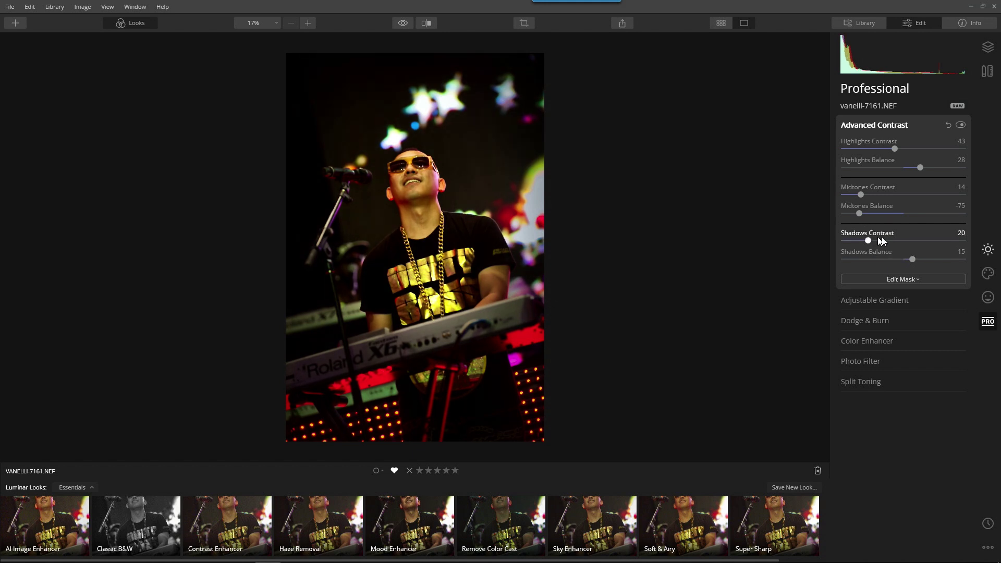
Compare Advanced Contrast on and off and against the original, then hide the Looks strip
left_click(960, 125)
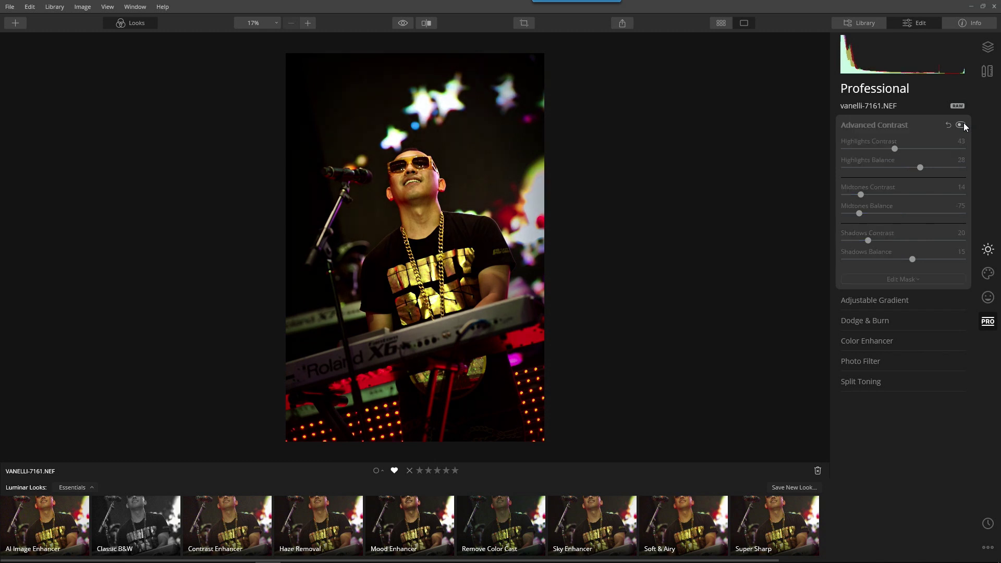
left_click(963, 124)
left_click(963, 124)
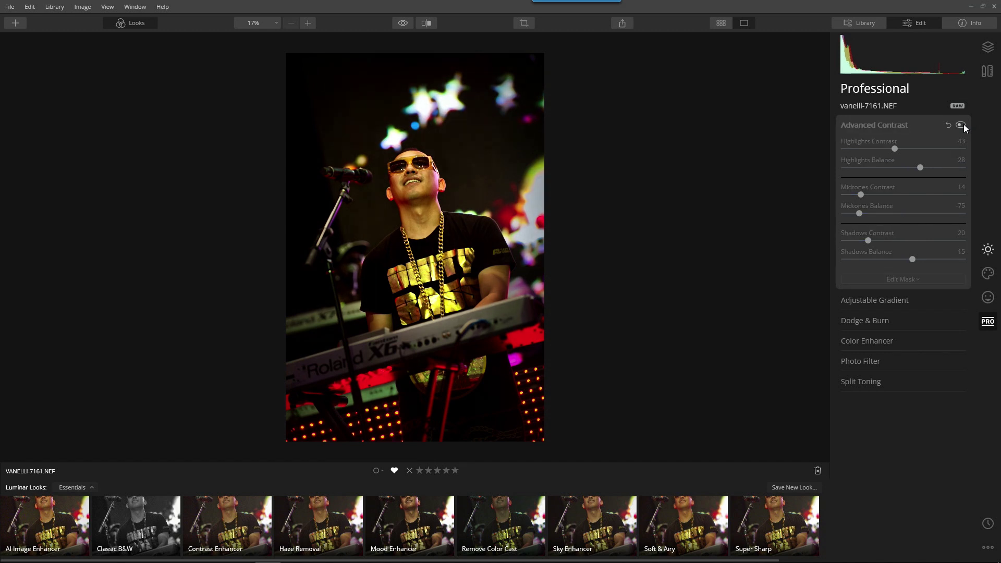
left_click(963, 124)
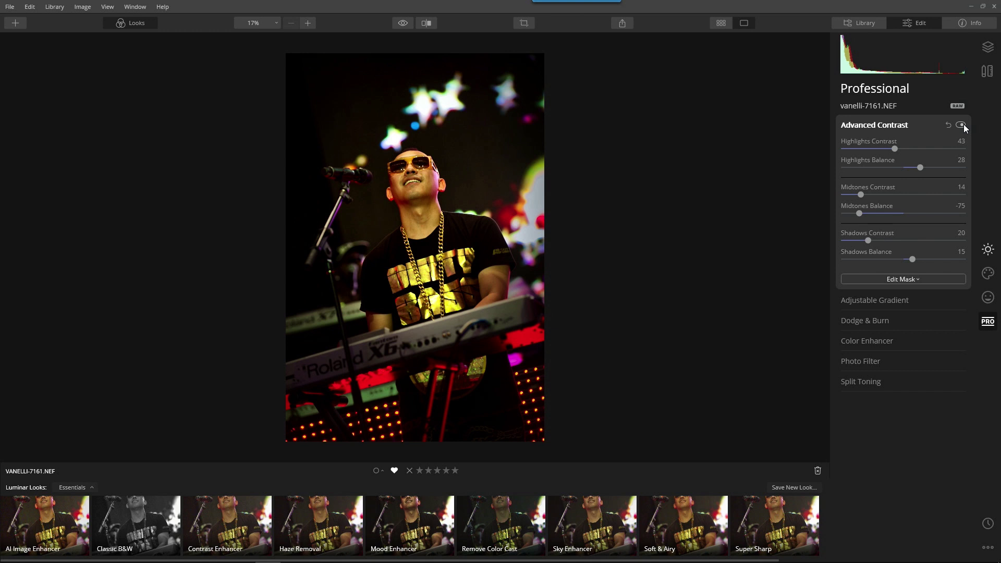
left_click(963, 124)
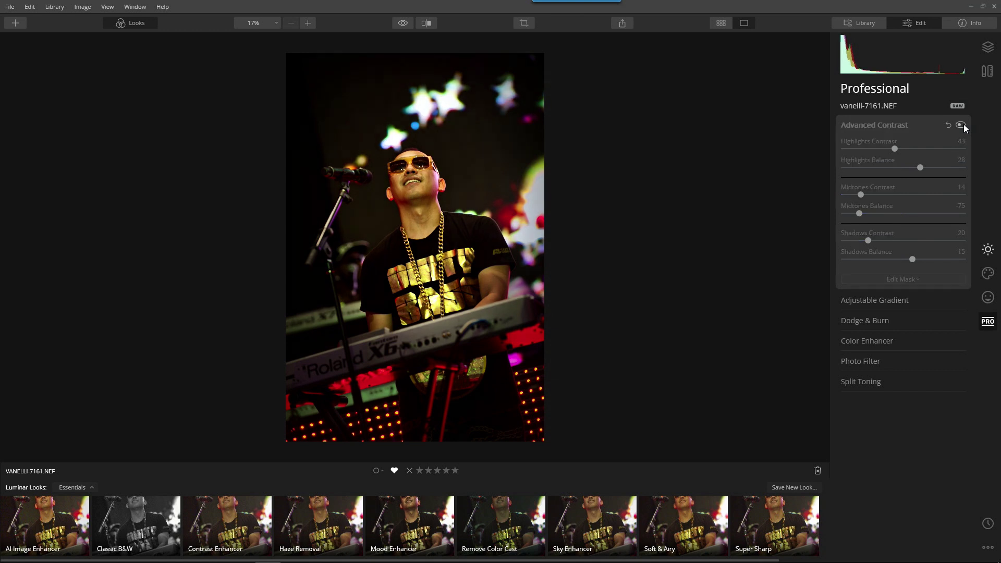
left_click(404, 23)
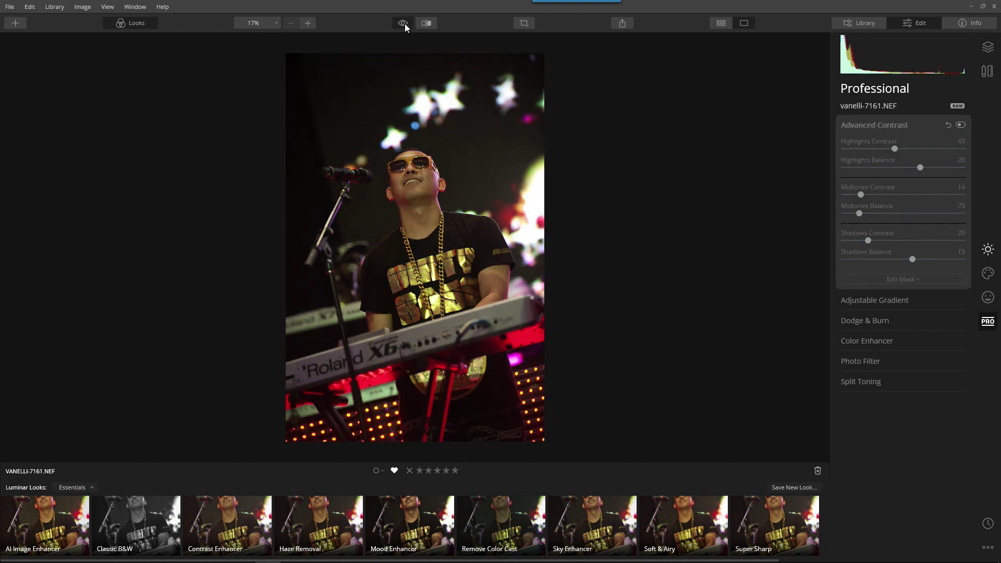
left_click(405, 23)
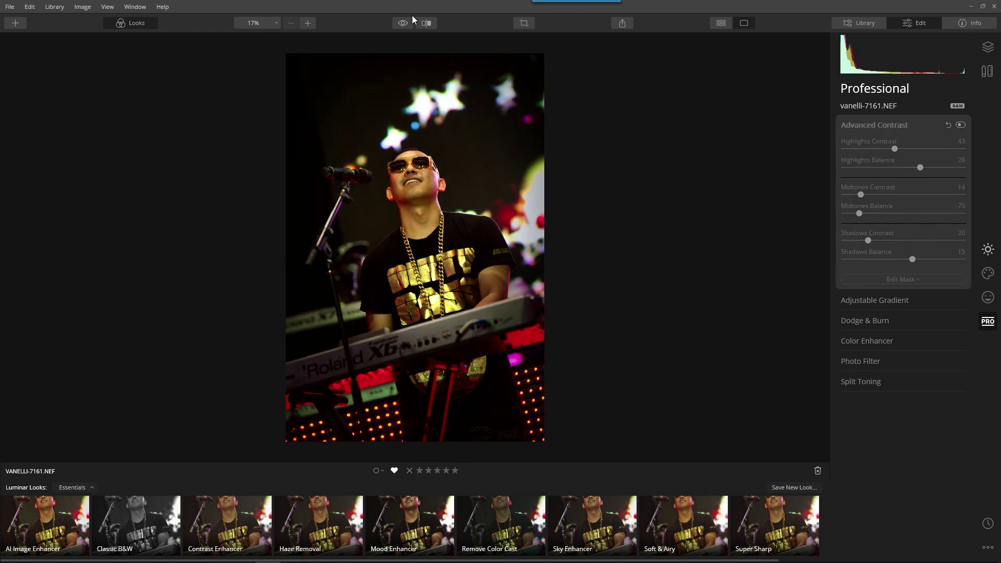
left_click(141, 25)
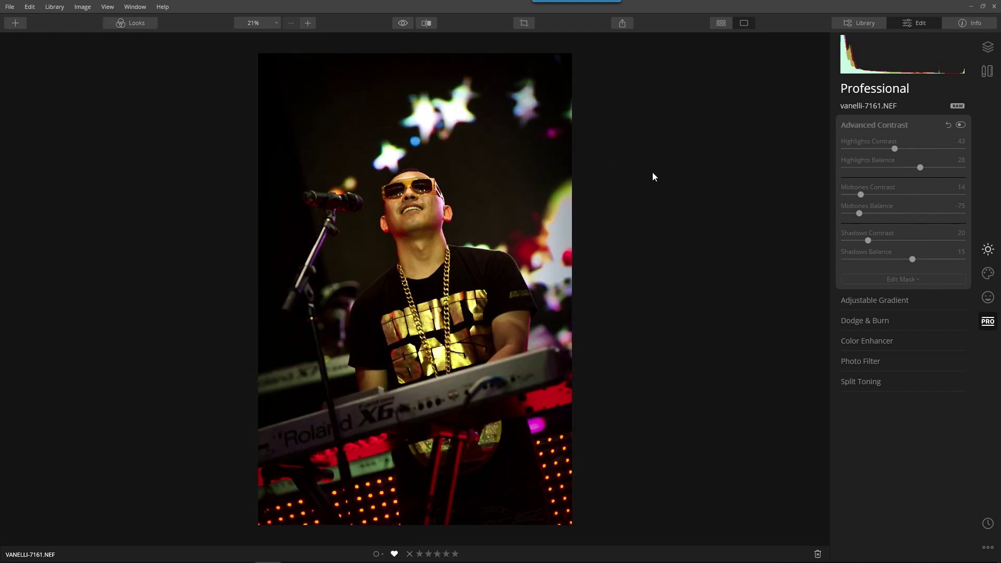
left_click(870, 125)
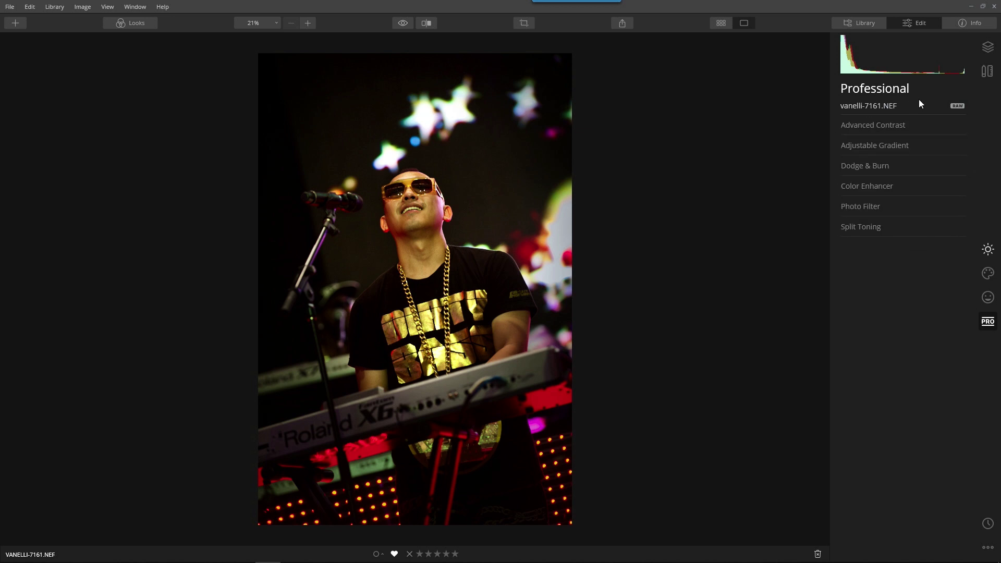
Return to Essentials, collapse Vignette, expand Denoise, and open the Help menu
left_click(988, 249)
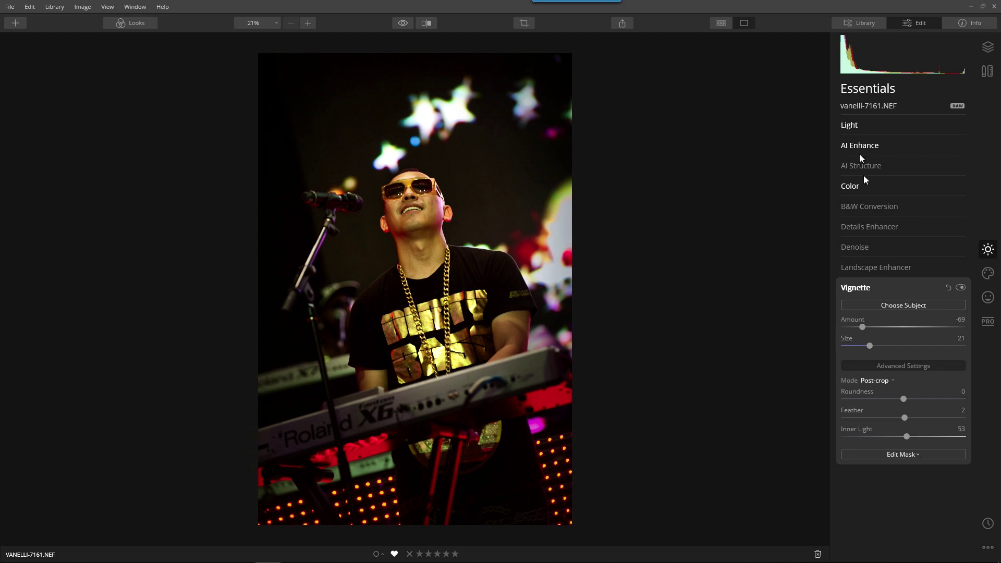
left_click(862, 291)
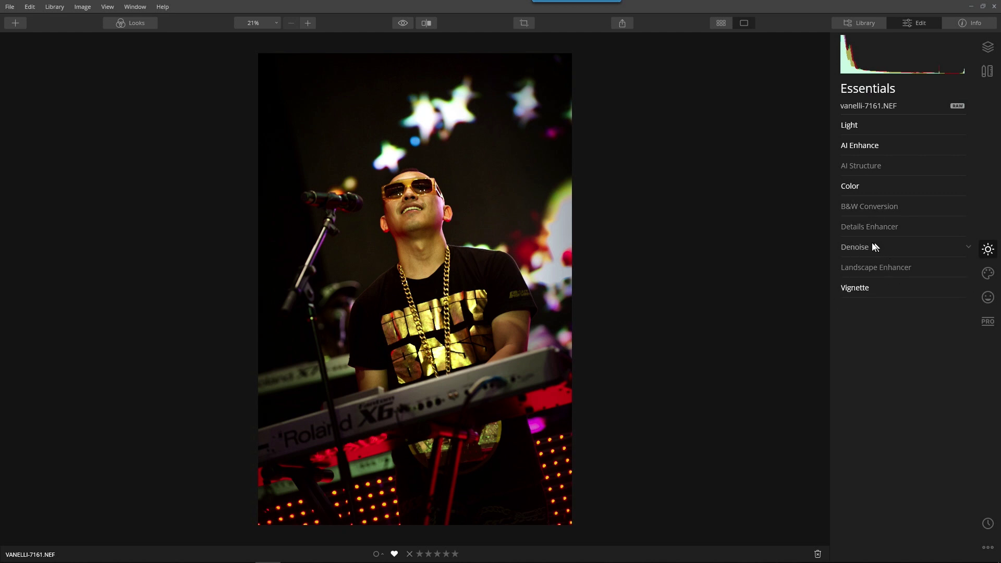
left_click(857, 251)
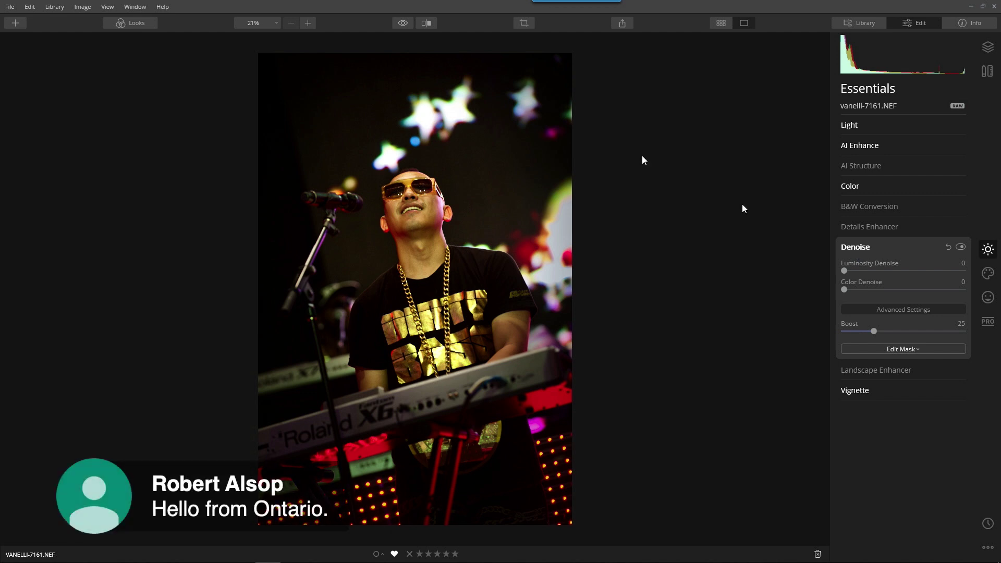
left_click(162, 7)
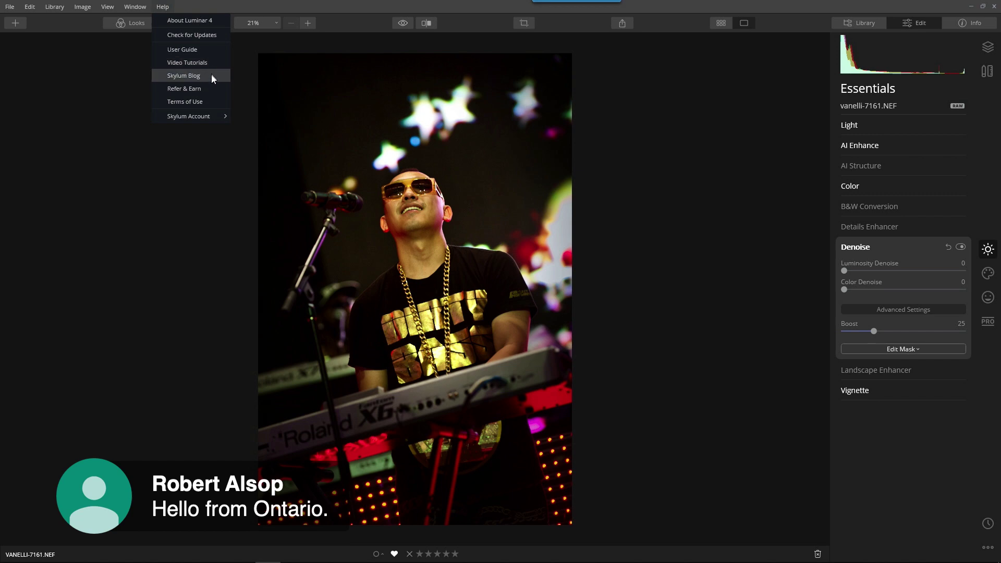
Search the online User Guide for 'denoise', fixing the 'demoise' typo, and open the Denoise Tool article
left_click(205, 48)
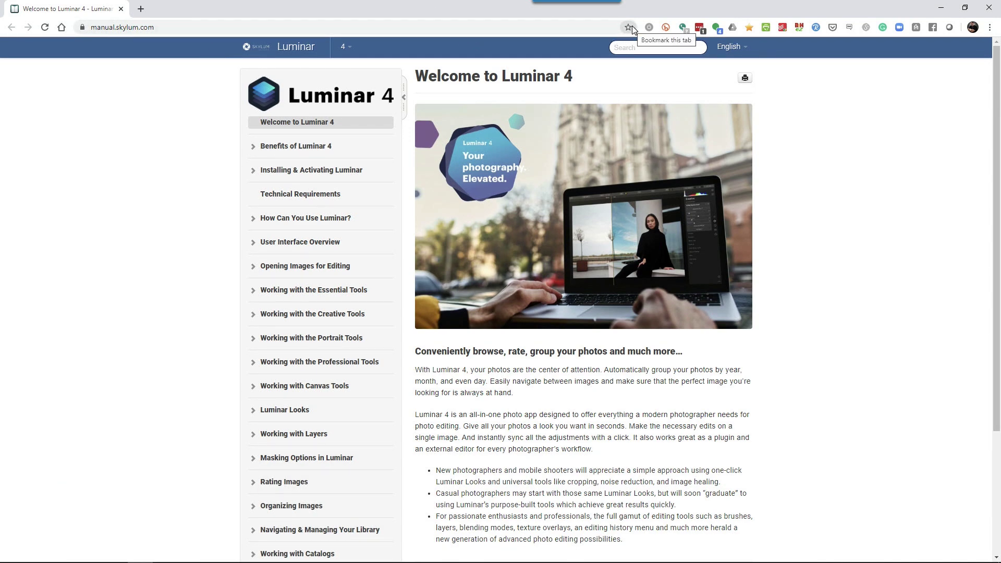
left_click_drag(640, 33, 946, 30)
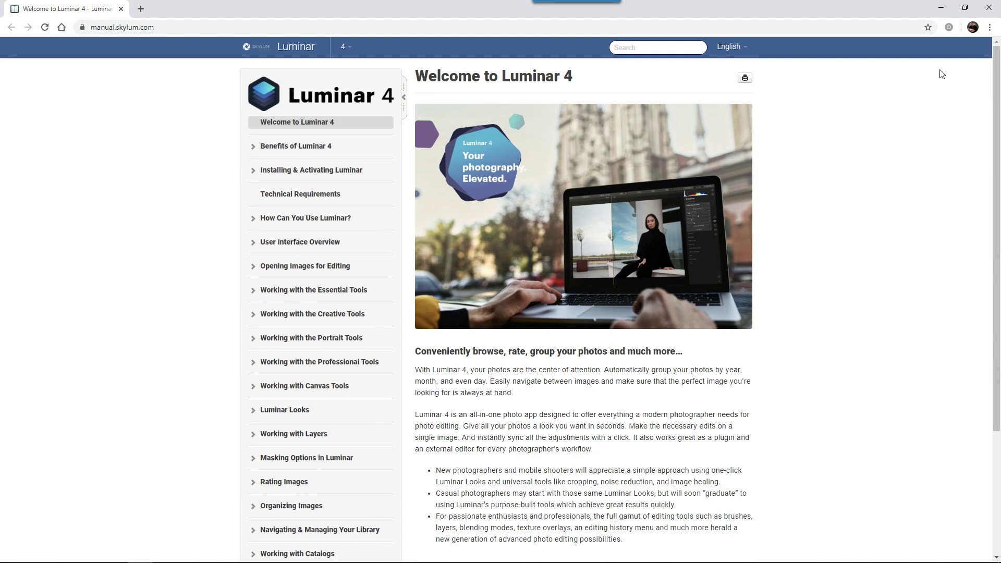
left_click(640, 47)
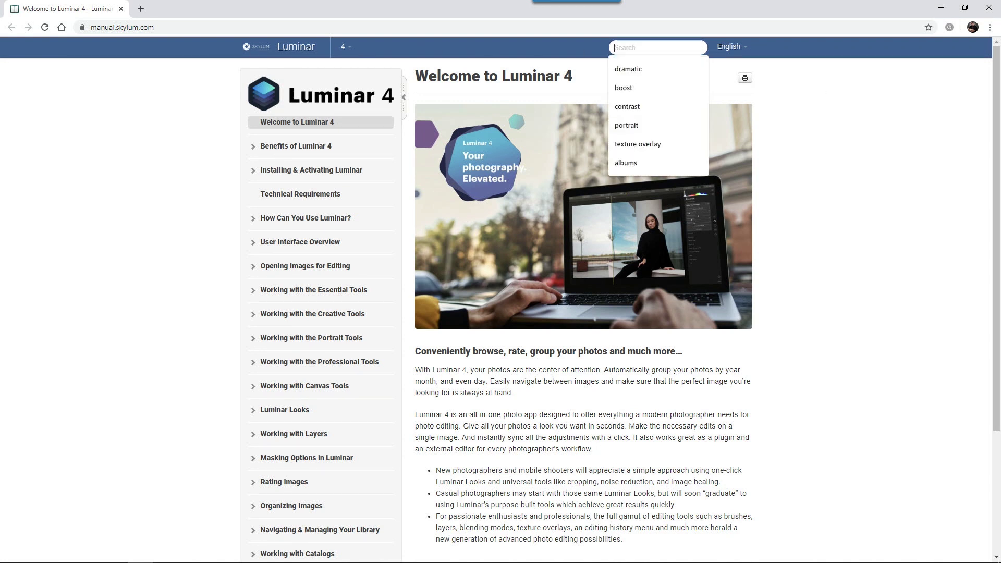
type("demoise")
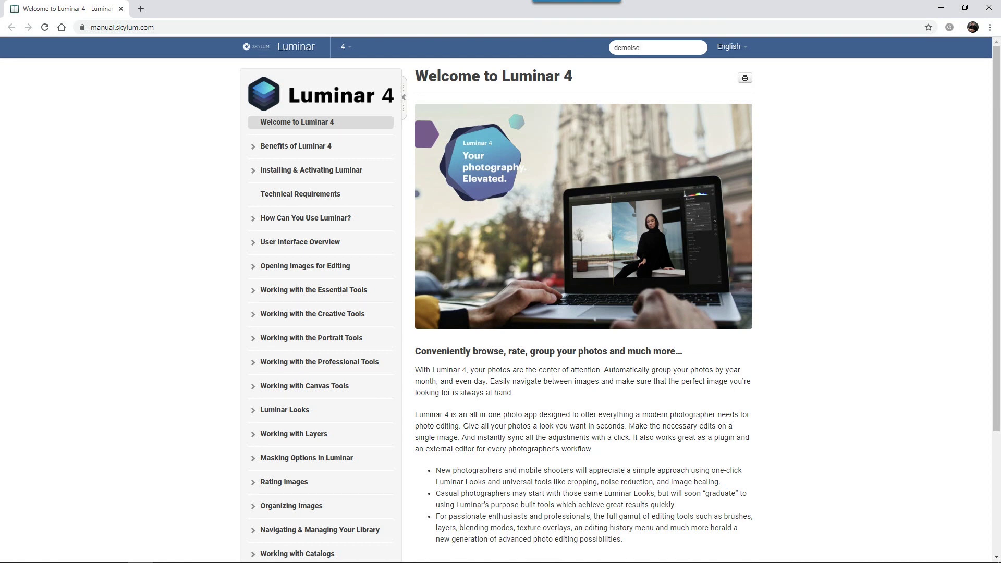
key("Return")
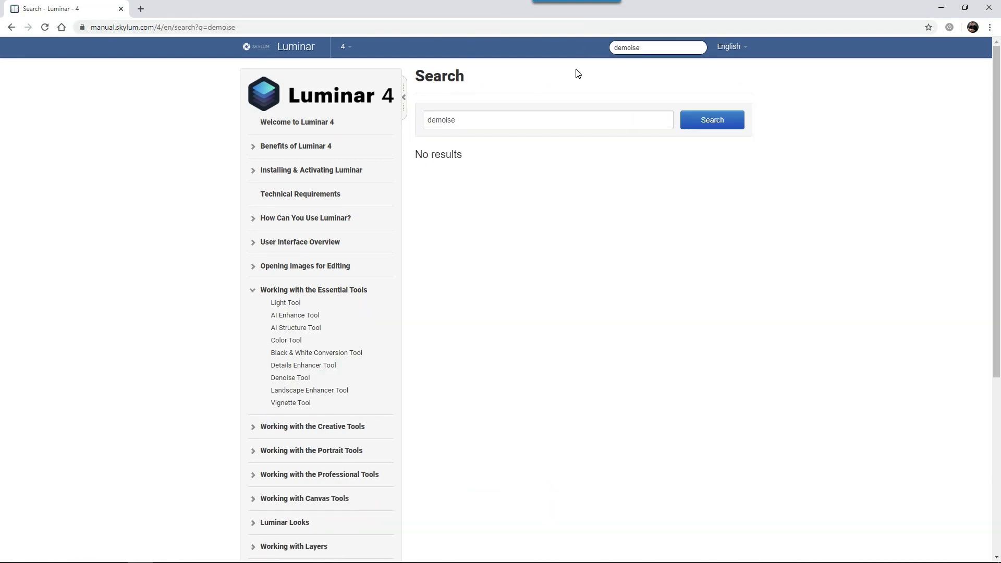
double_click(626, 47)
type("de")
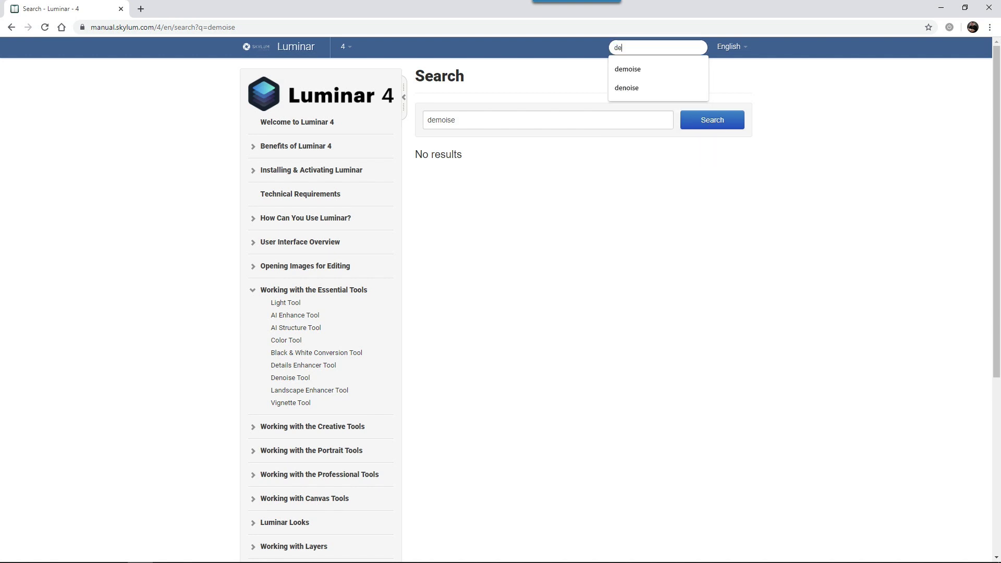
type("noise")
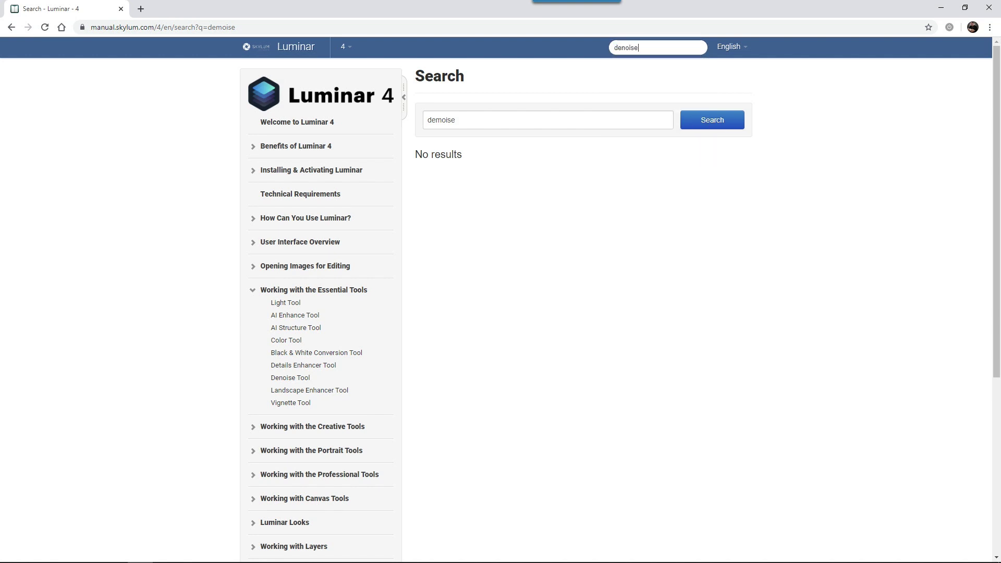
key("Return")
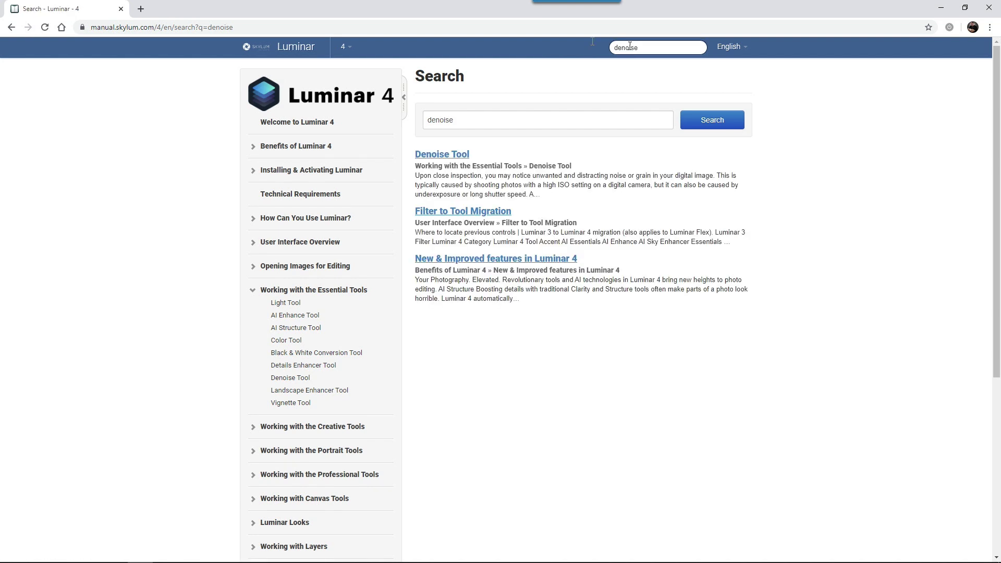
left_click(428, 156)
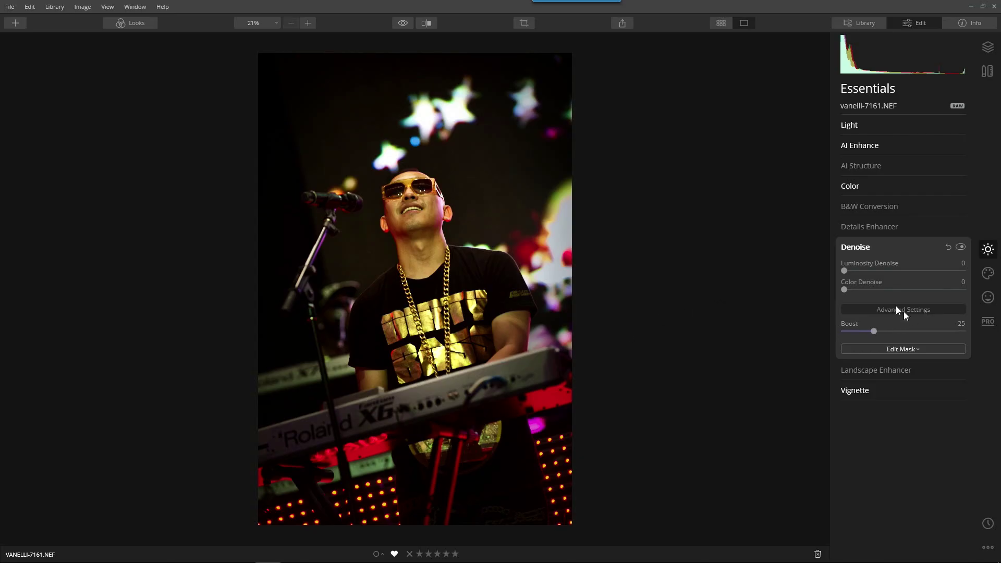
Set Luminosity Denoise to 64 and Color Denoise to 27, checking zoomed in and toggling Denoise to compare
left_click_drag(843, 271, 911, 272)
scroll(418, 216, "up", 5)
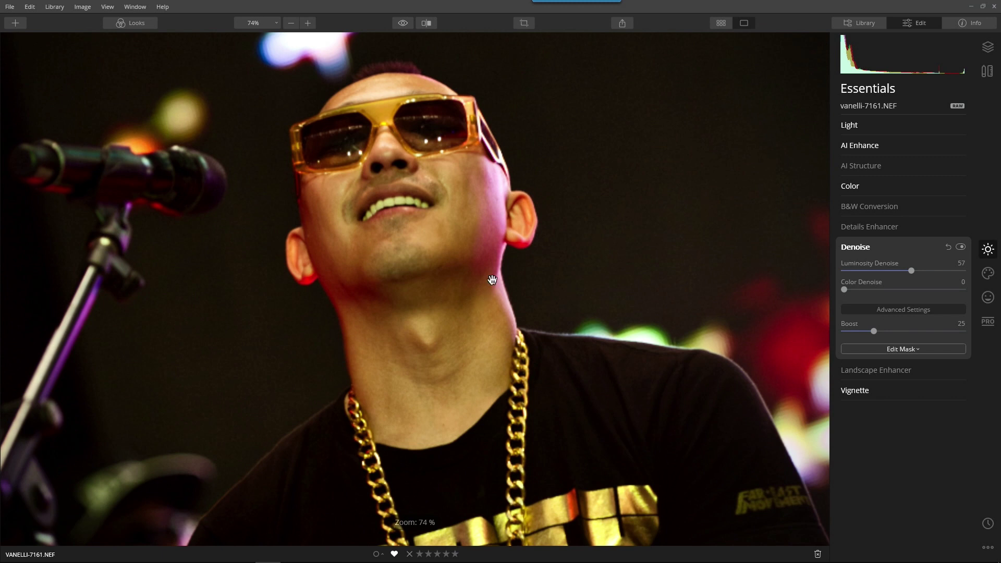
left_click_drag(485, 281, 273, 237)
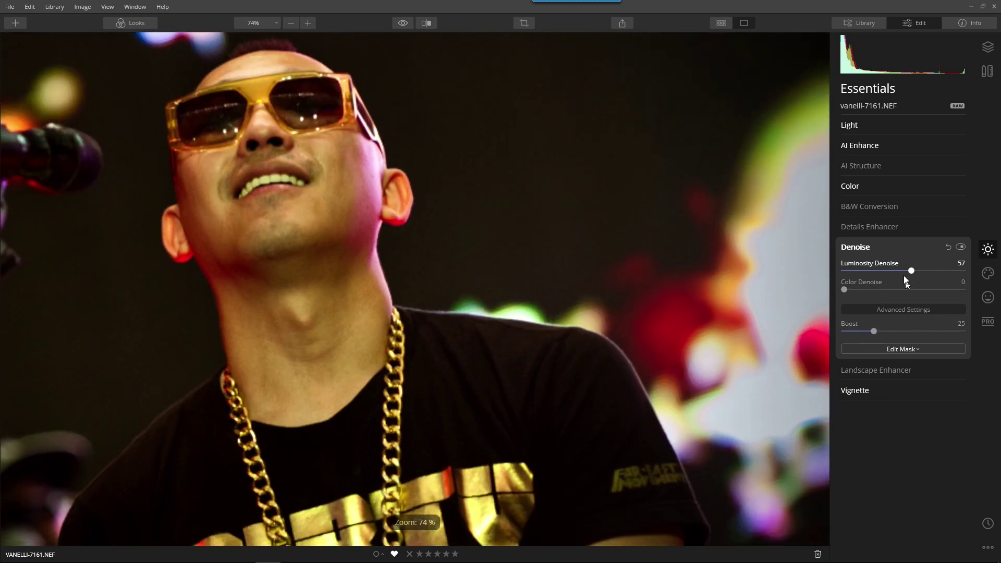
left_click_drag(928, 272, 920, 276)
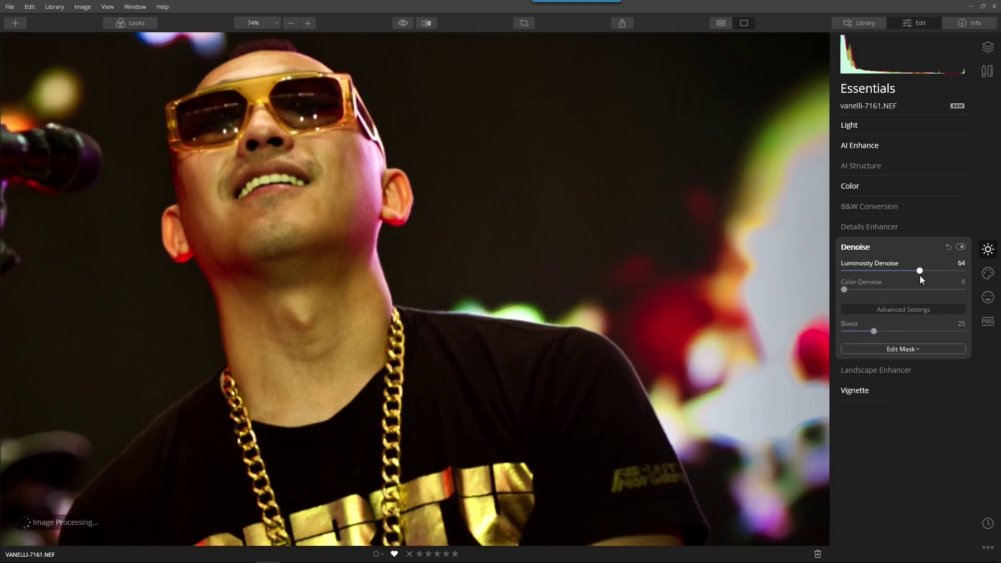
left_click_drag(845, 291, 874, 291)
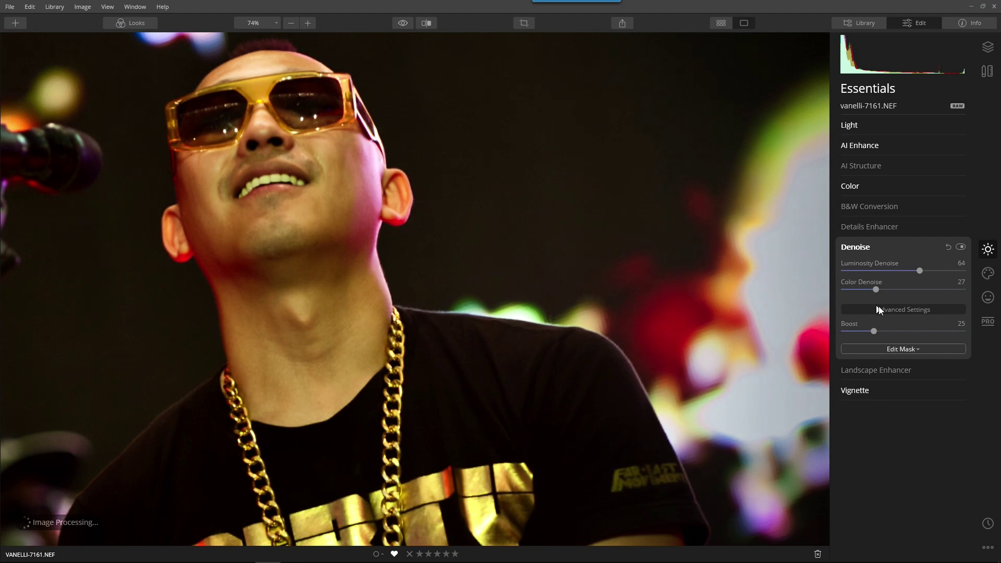
left_click(961, 247)
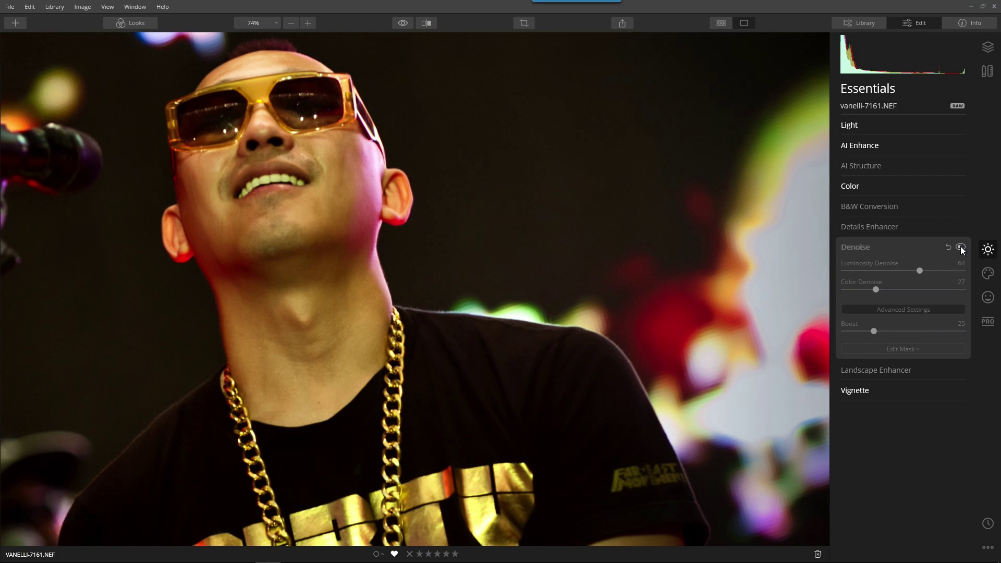
left_click(960, 248)
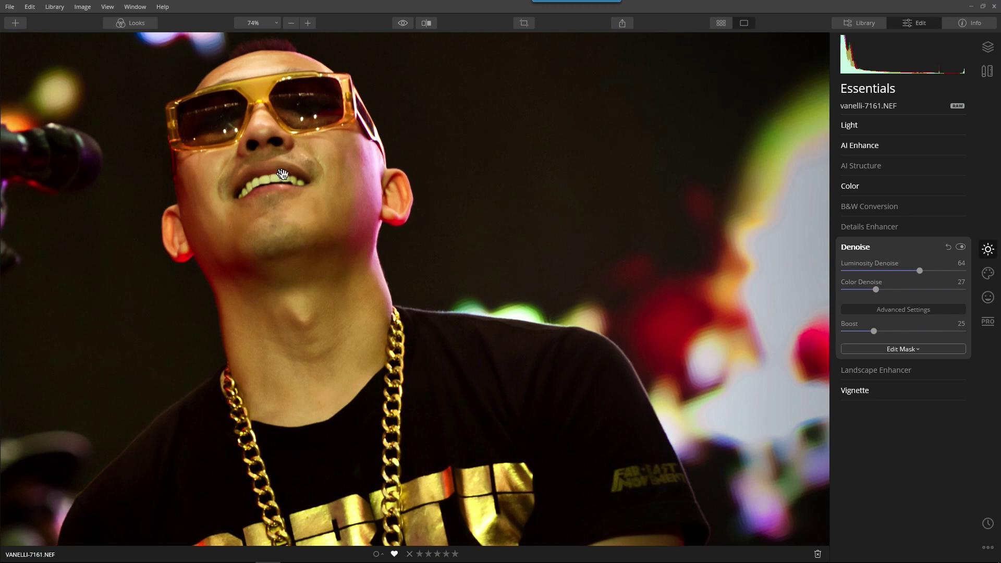
Fit the keyboardist photo to the window, compare it with its original, and show the Looks
scroll(281, 174, "down", 3)
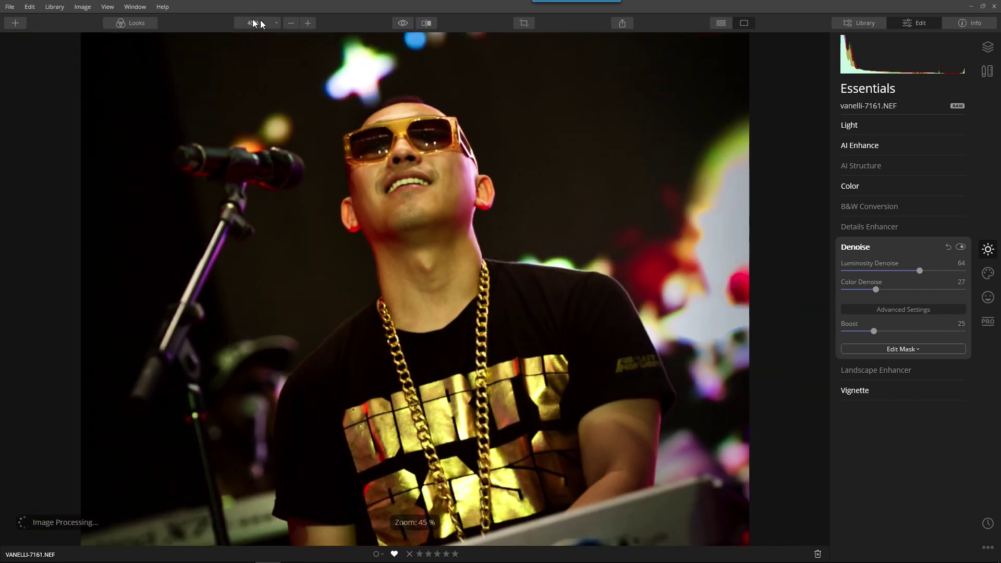
left_click(255, 23)
left_click(266, 40)
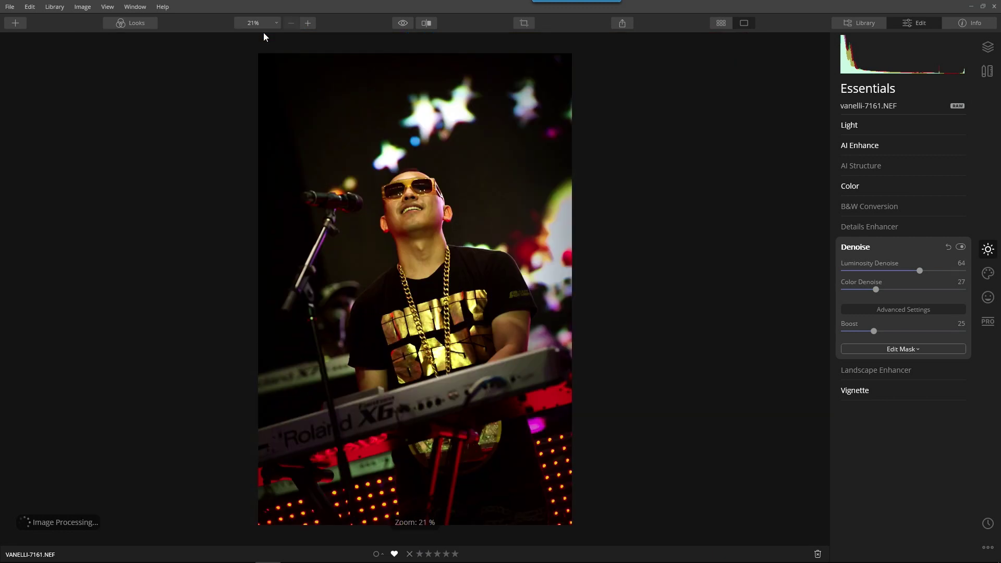
left_click(403, 23)
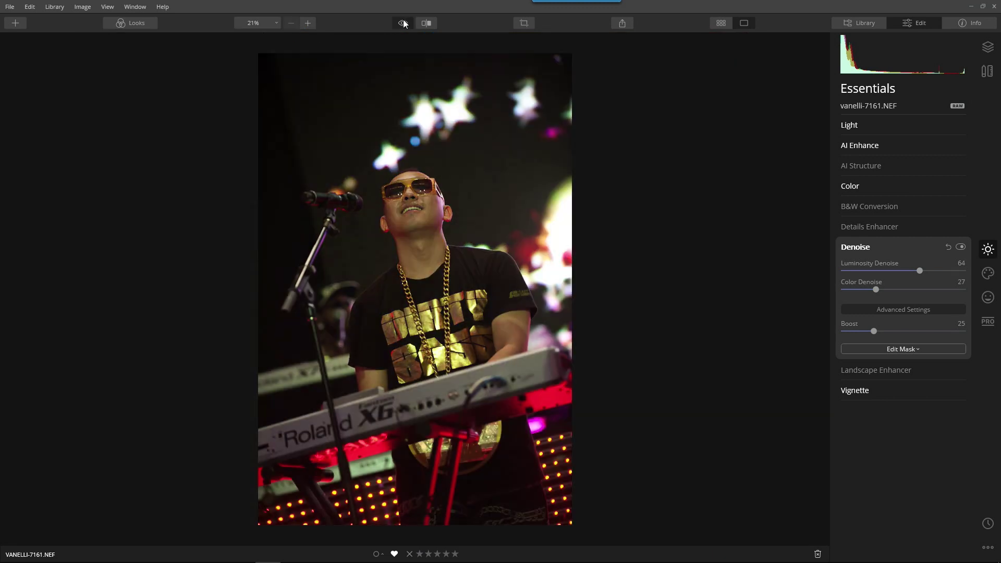
left_click(404, 23)
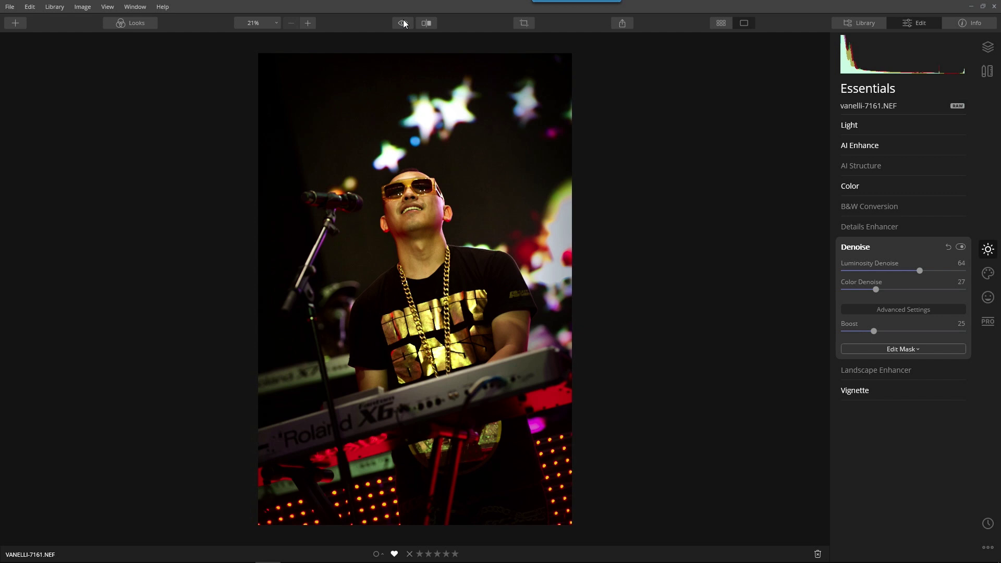
left_click(136, 24)
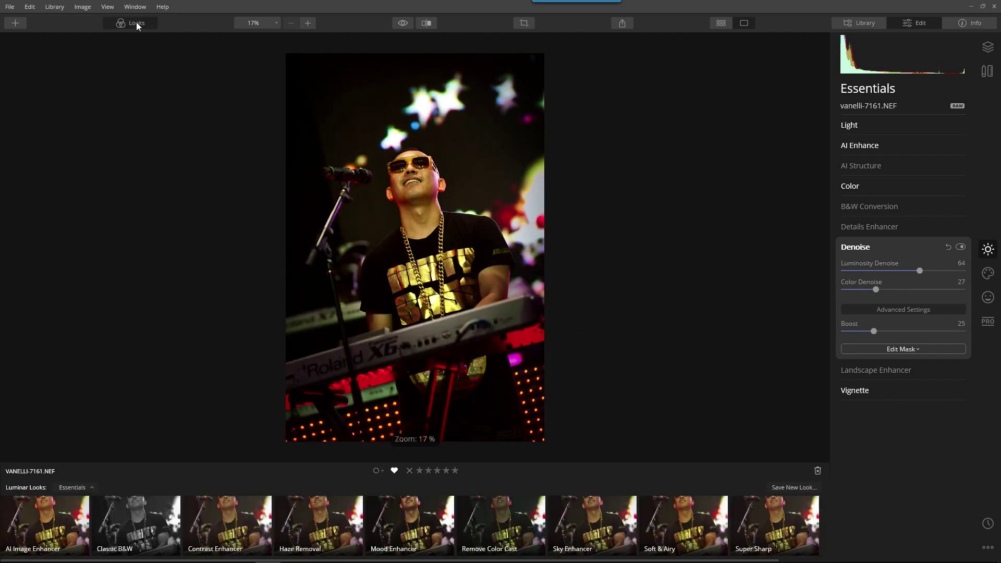
Save the keyboardist photo's current edits as a new look named 'Far East Movement v3'
left_click(784, 491)
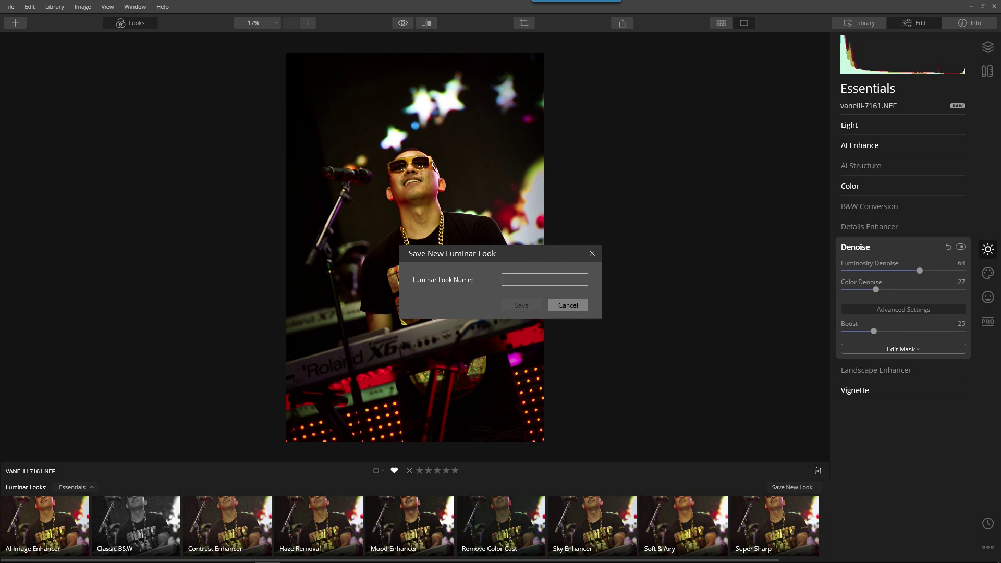
type("Far Ea")
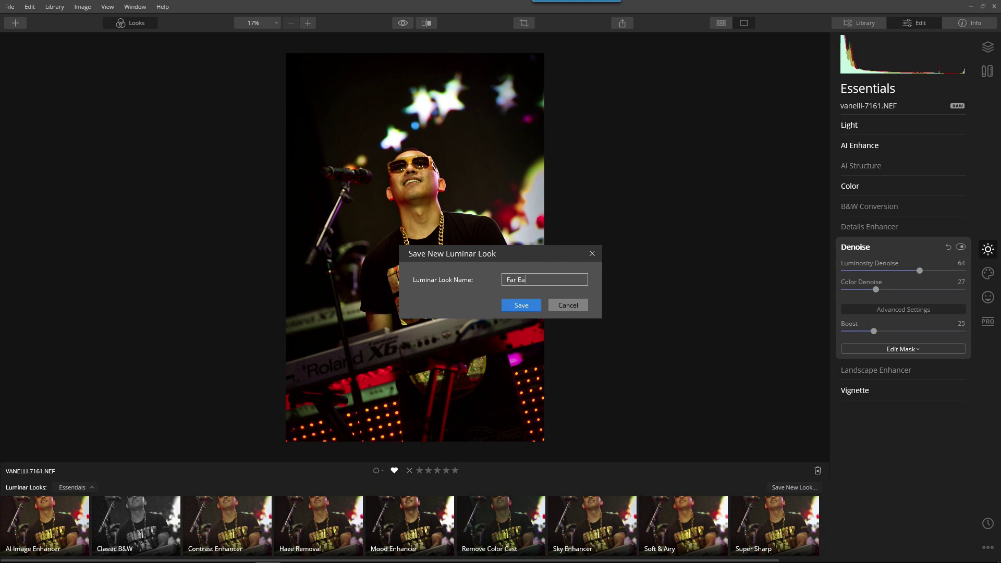
type("st Movement v3")
key("Return")
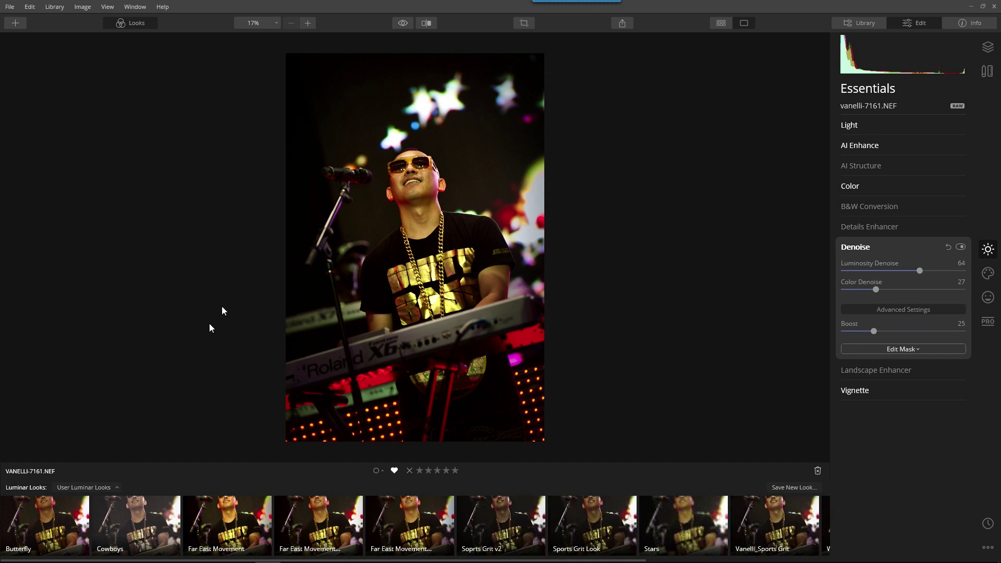
Try each Far East Movement user look, keep the newest one, and return to the Library grid
left_click(95, 488)
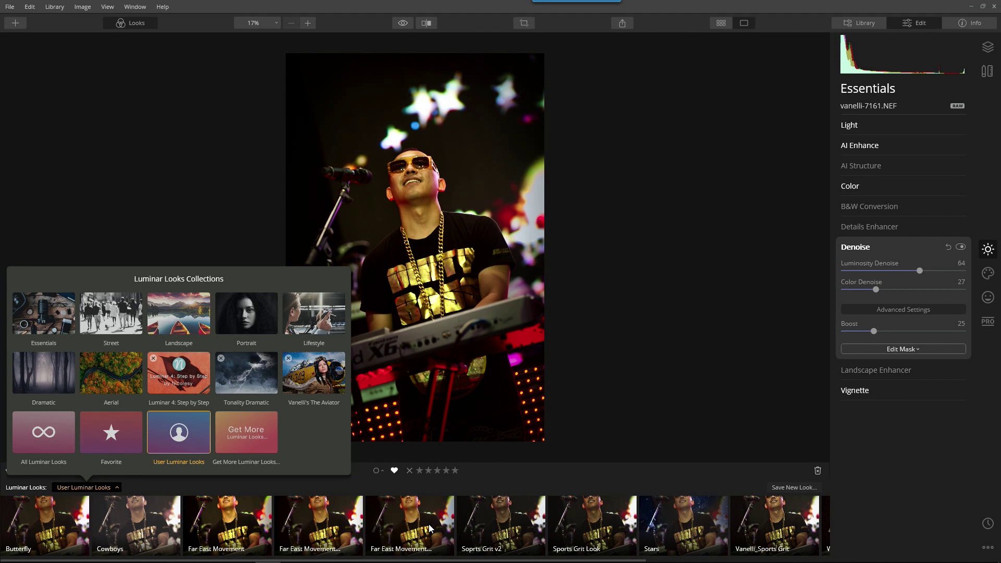
left_click(391, 516)
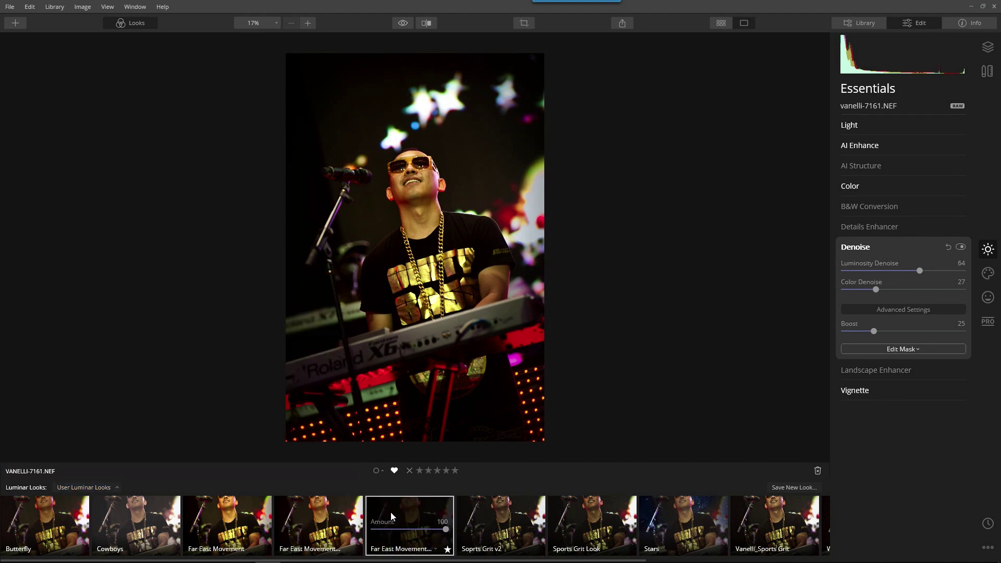
left_click(299, 508)
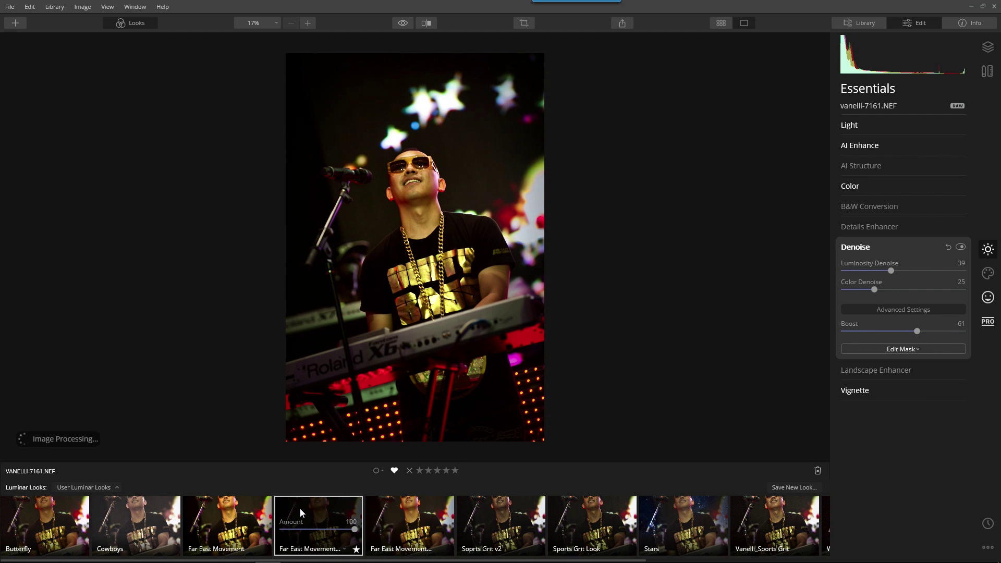
left_click(234, 502)
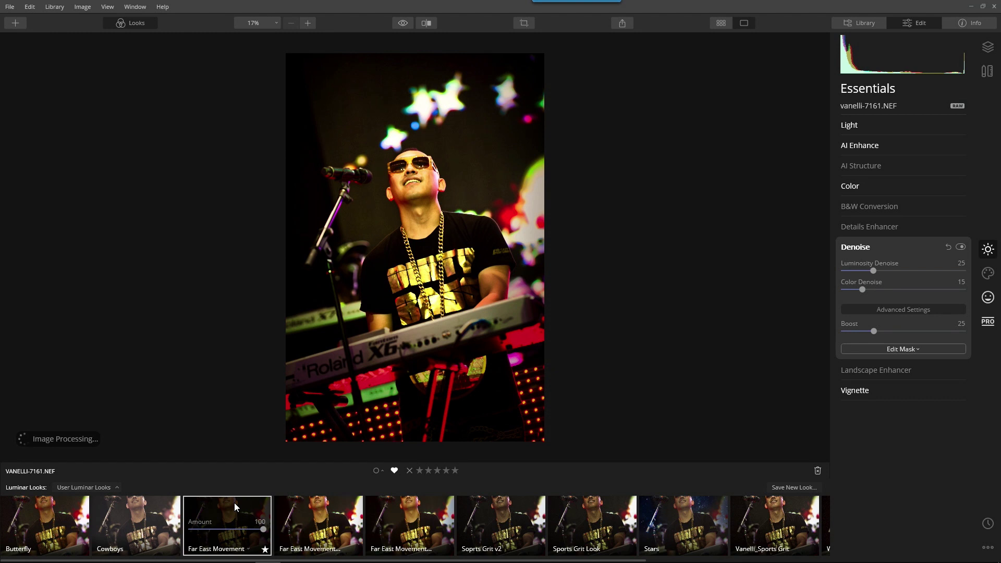
left_click(313, 503)
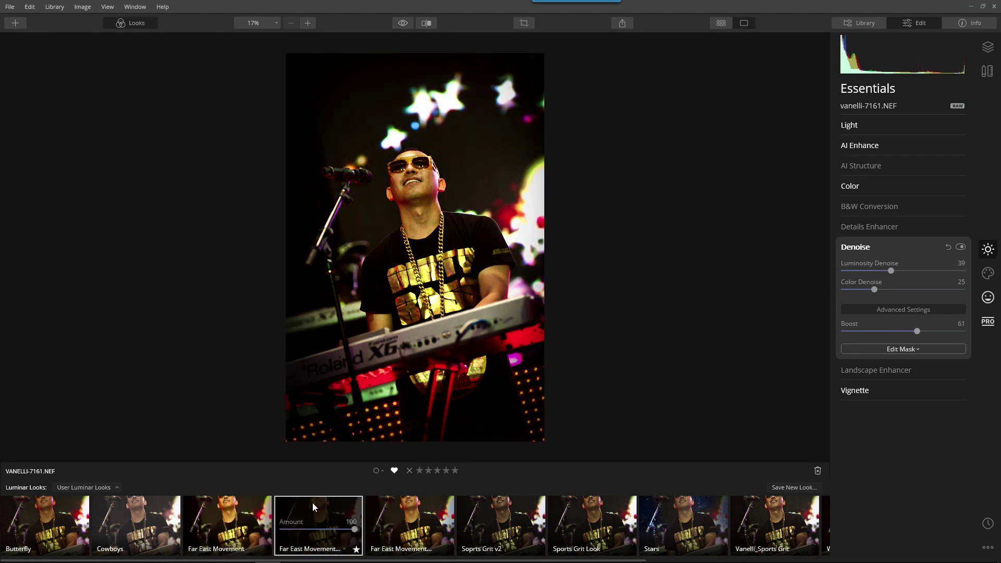
left_click(410, 509)
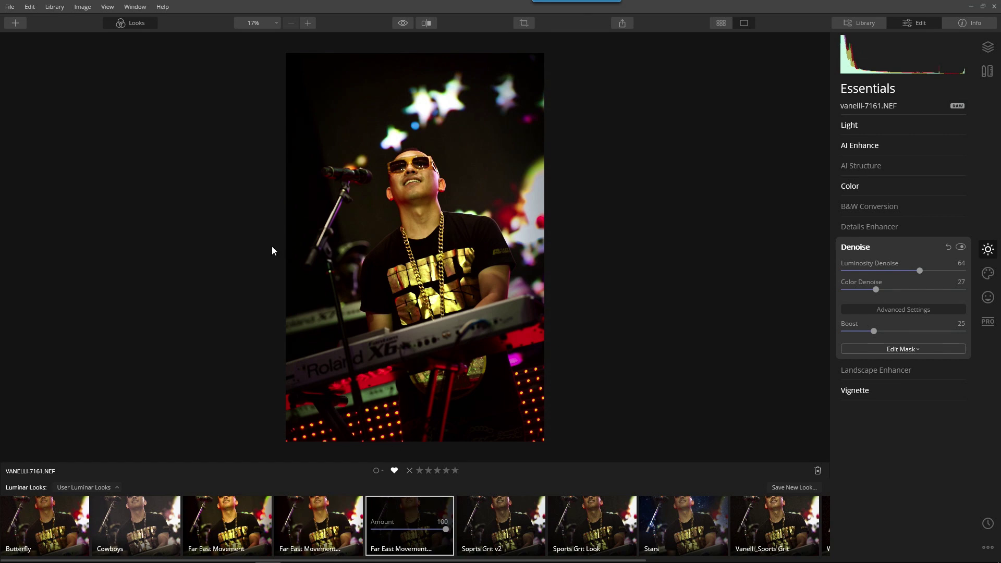
key("g")
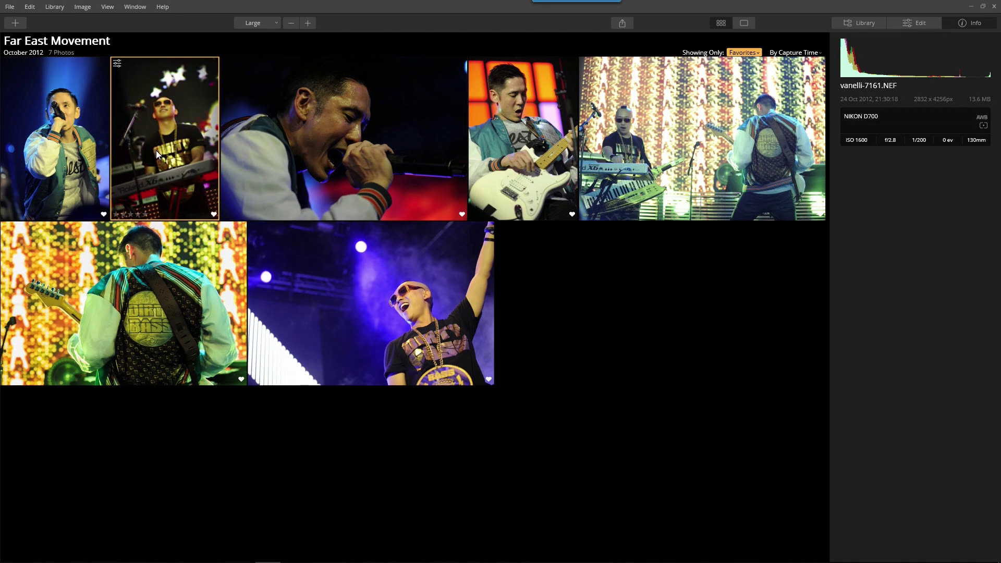
Open vanelli-7430.NEF and apply the newest Far East Movement look to it
double_click(387, 312)
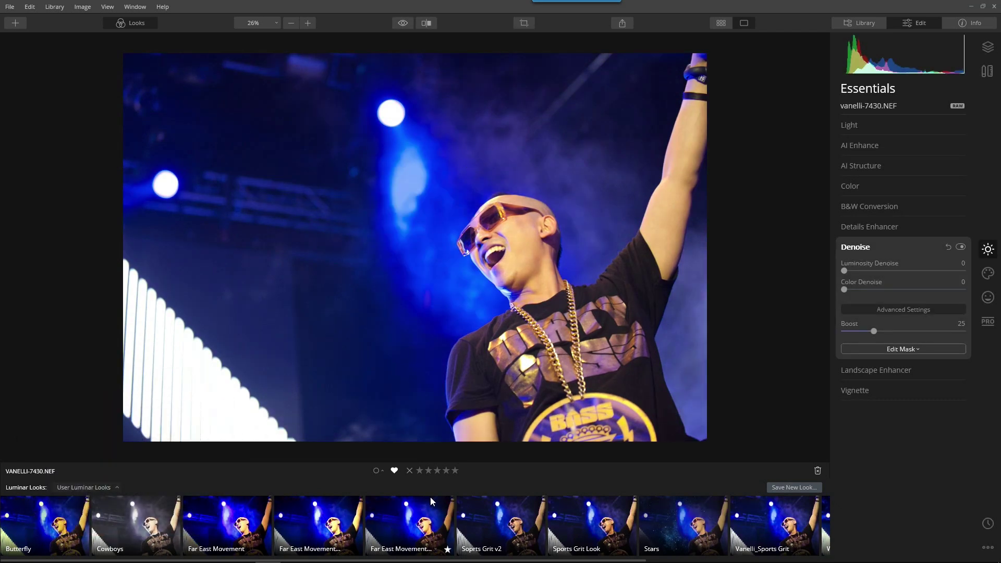
left_click(409, 533)
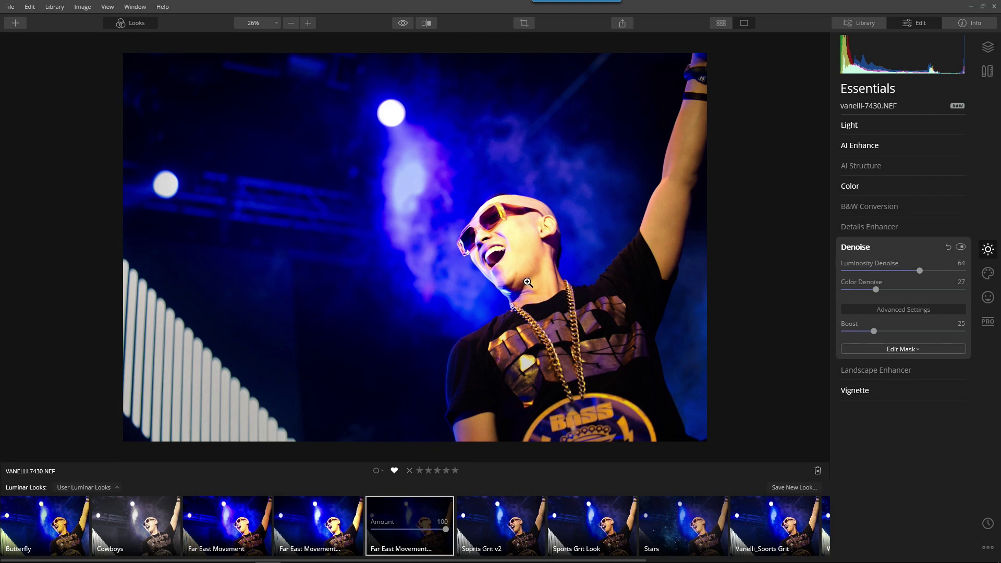
Collapse Denoise and lower the AI Accent strength in AI Enhance
left_click(857, 248)
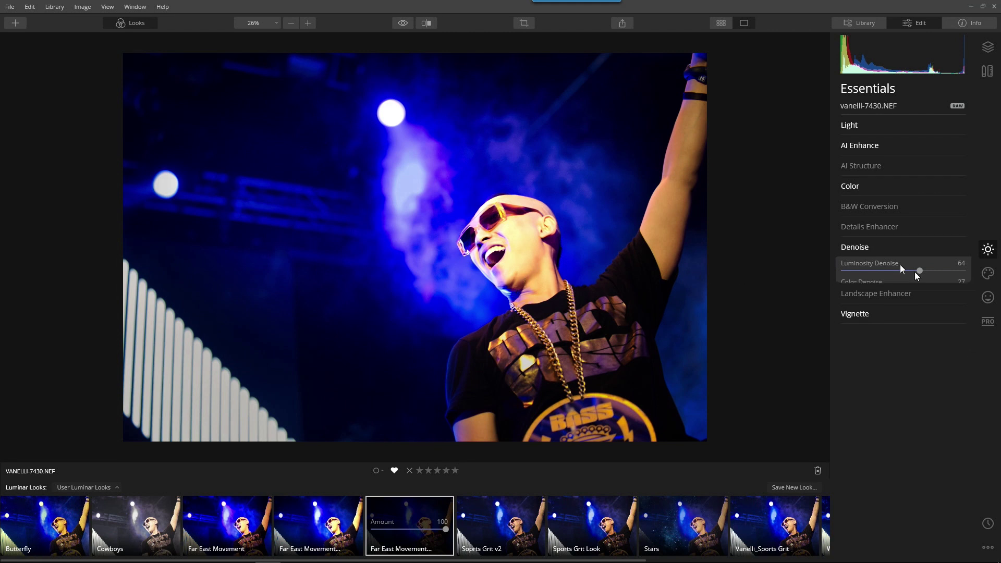
left_click(990, 330)
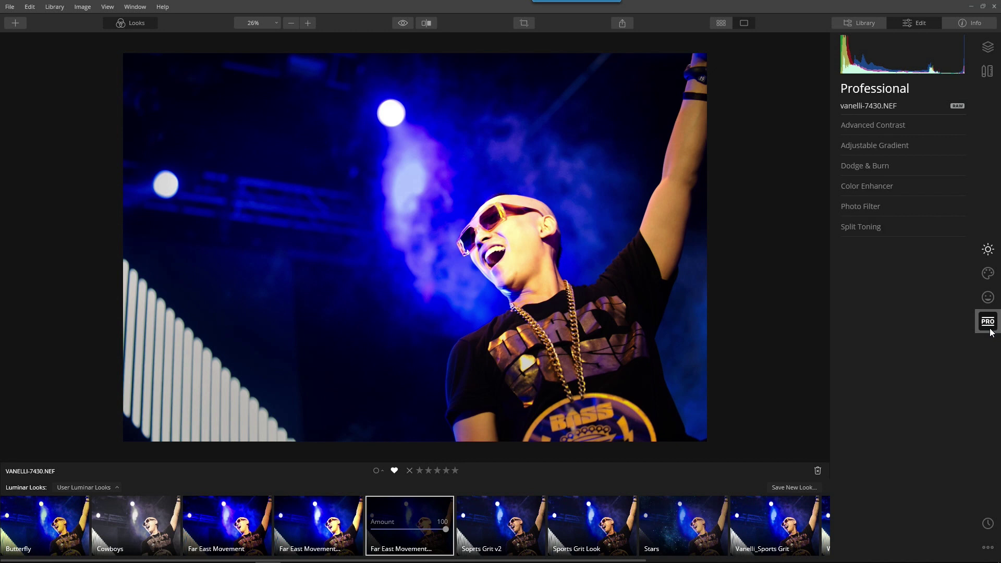
left_click(895, 130)
left_click(893, 127)
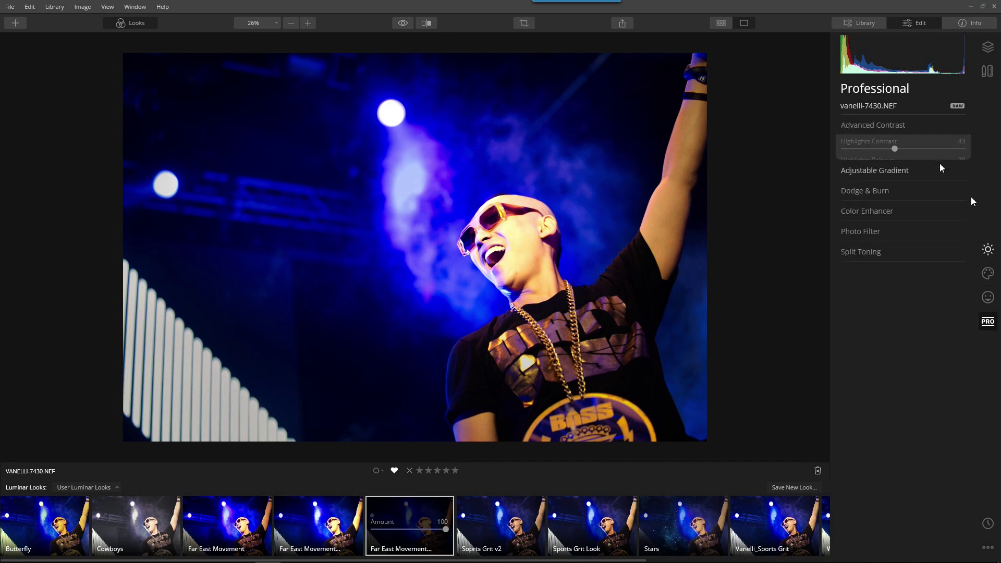
left_click(988, 250)
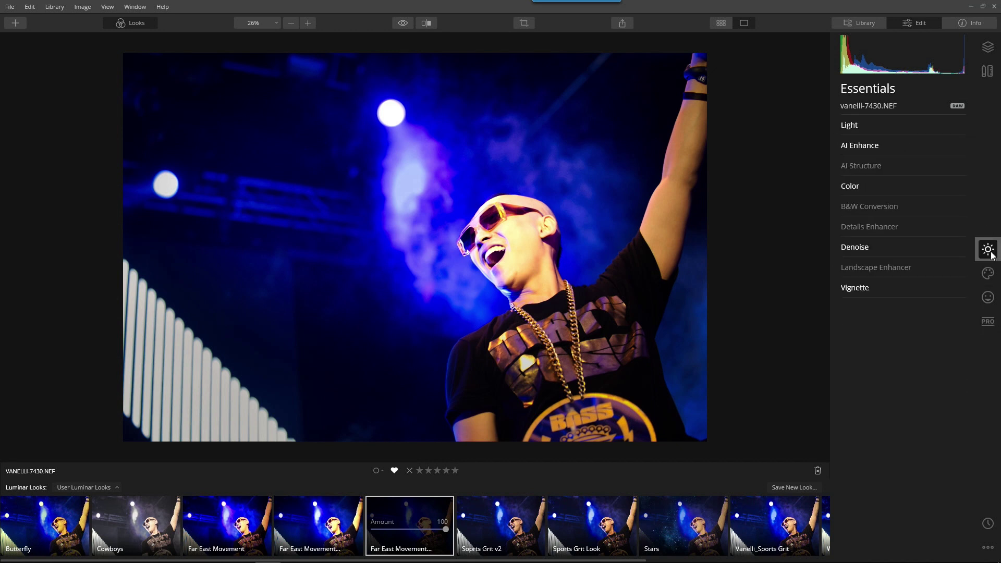
left_click(855, 146)
left_click_drag(882, 169, 862, 167)
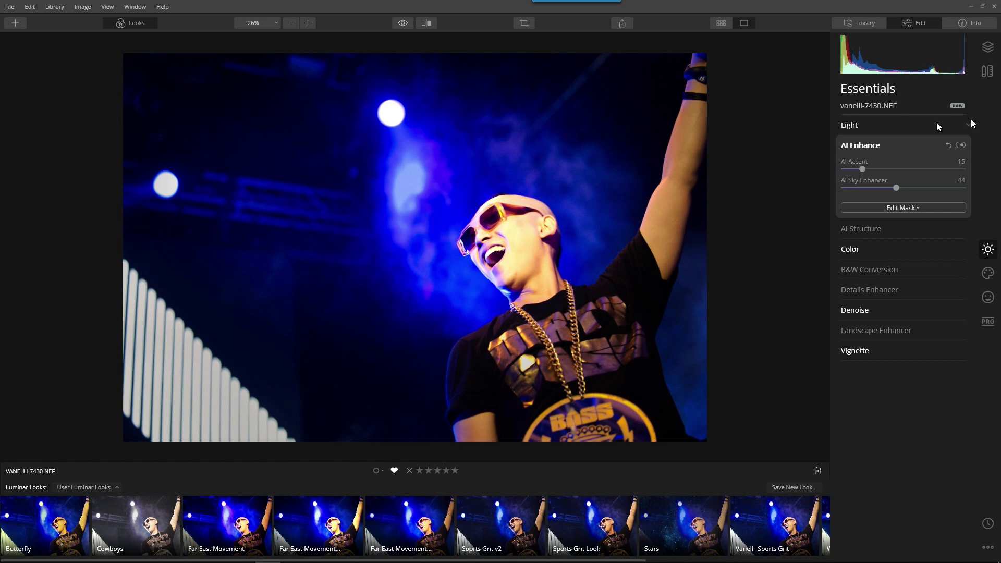
In Light, set Highlights -100, Exposure -0.61 and Smart Contrast 25, then hide the Looks
left_click(855, 127)
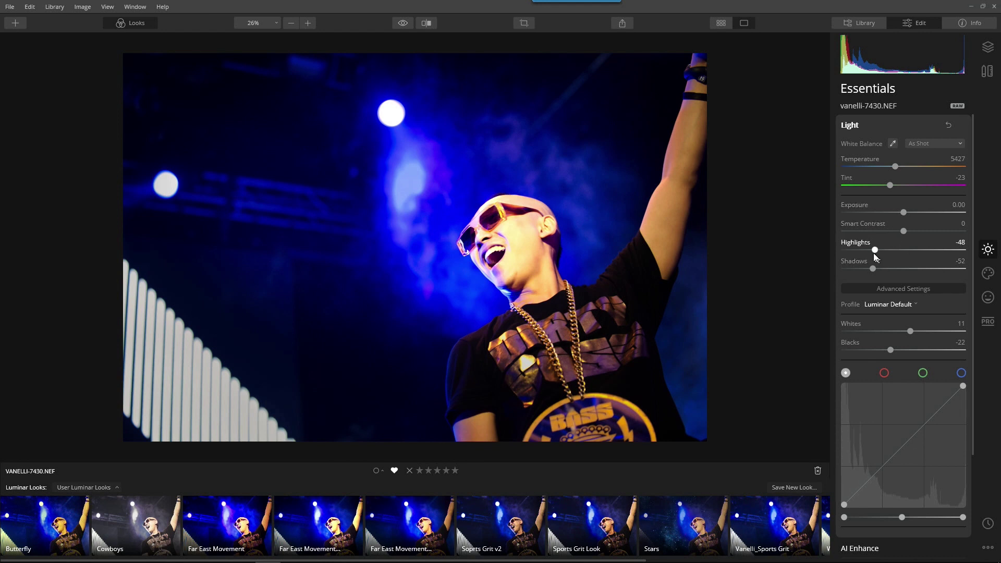
left_click_drag(876, 248, 821, 251)
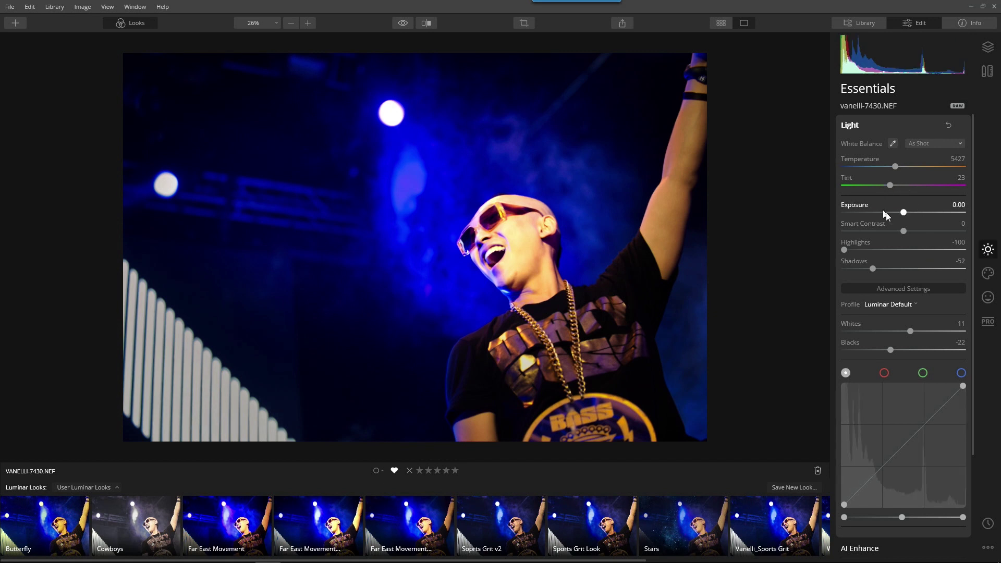
left_click(900, 212)
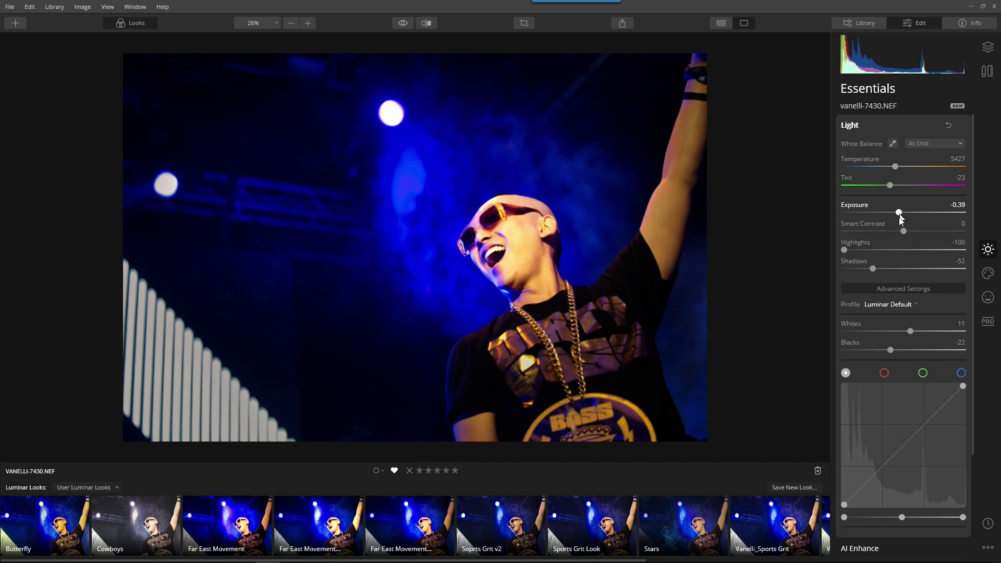
left_click_drag(900, 214, 896, 224)
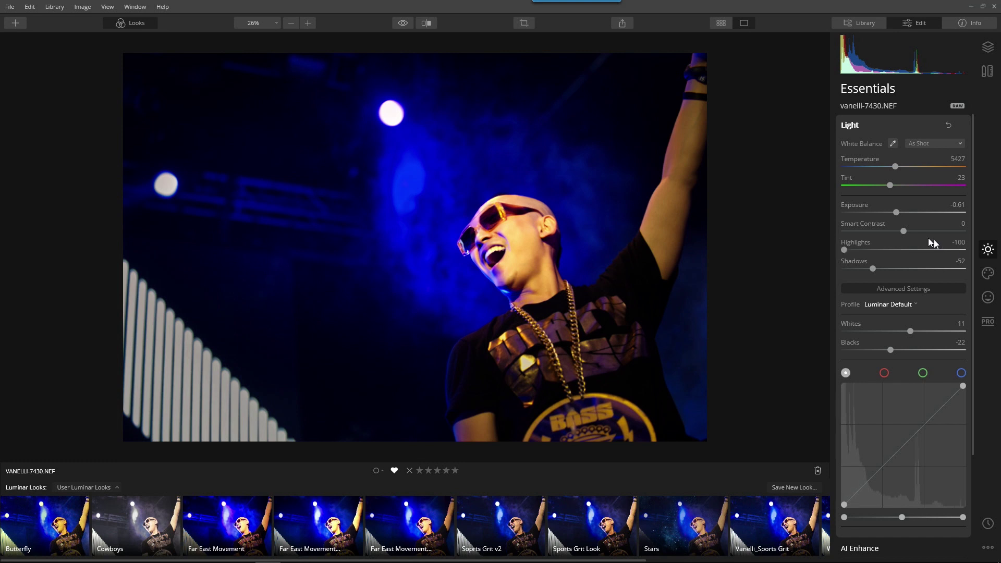
mouse_move(903, 231)
left_mouse_down()
mouse_move(944, 231)
mouse_move(922, 239)
left_mouse_up()
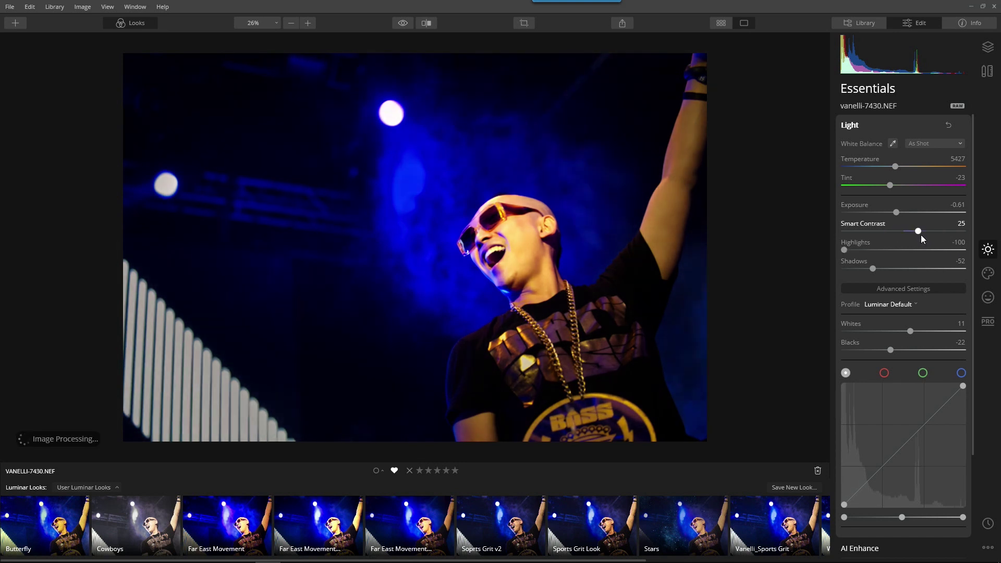
scroll(637, 203, "down", 1)
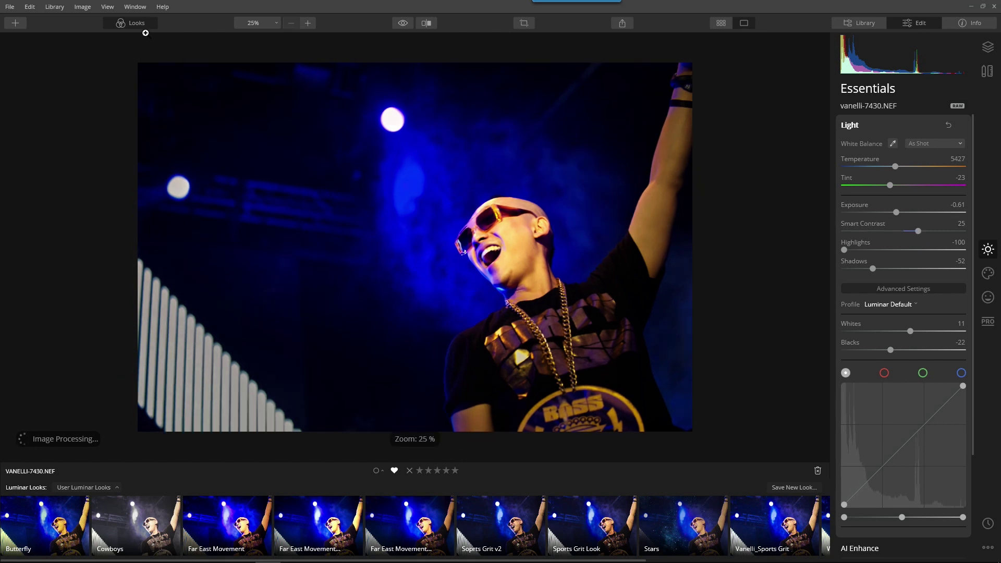
left_click(120, 24)
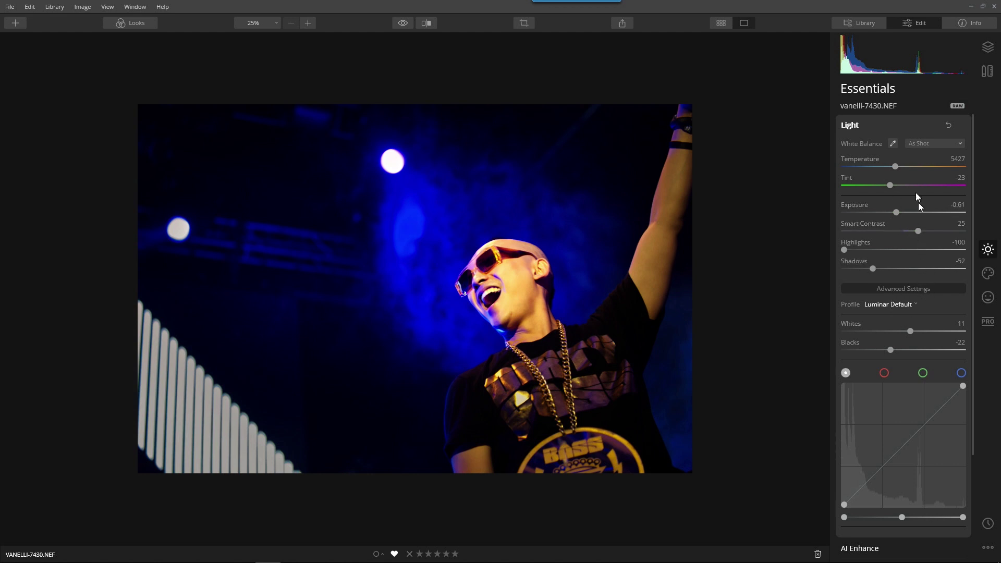
left_click(850, 126)
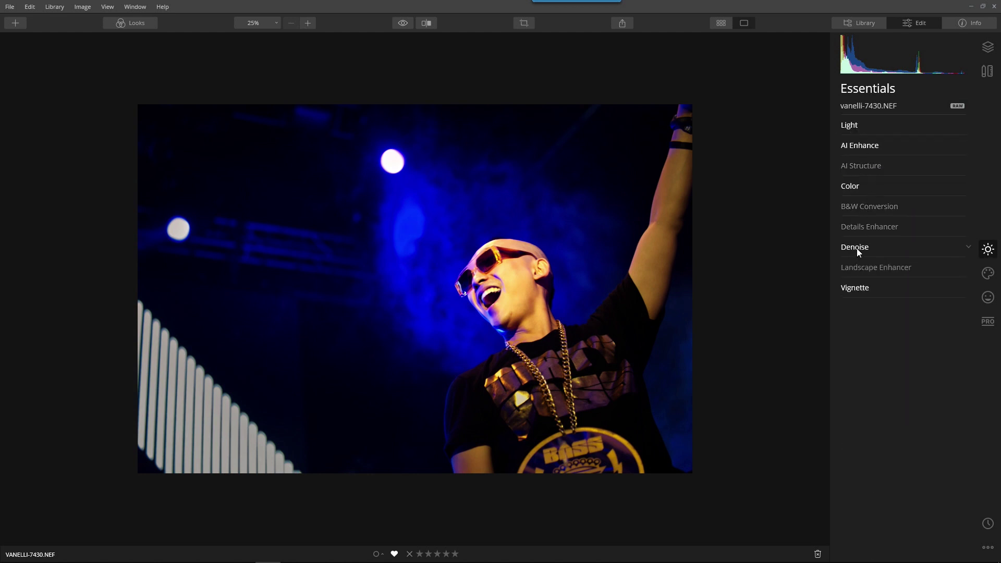
left_click(875, 167)
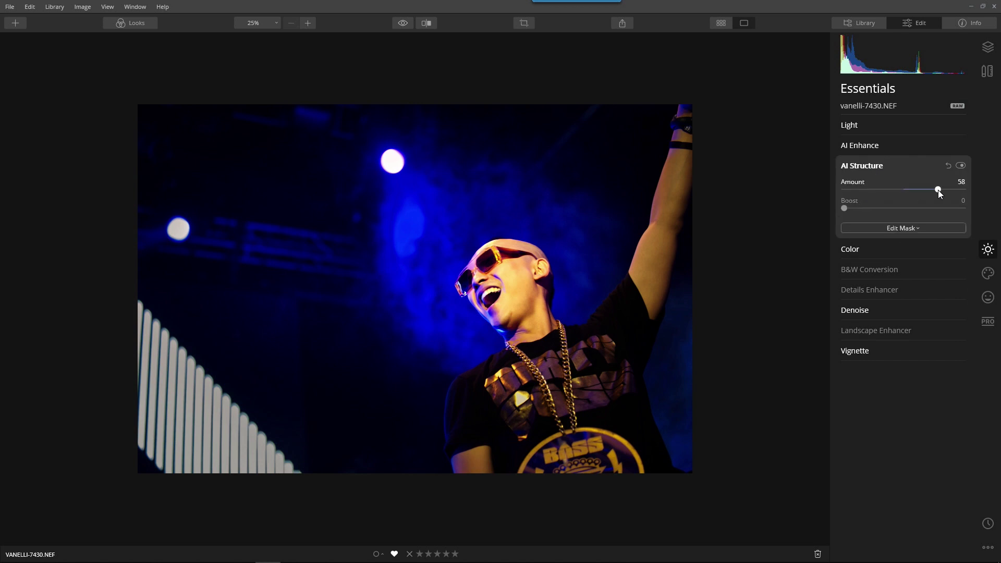
left_click_drag(937, 189, 960, 190)
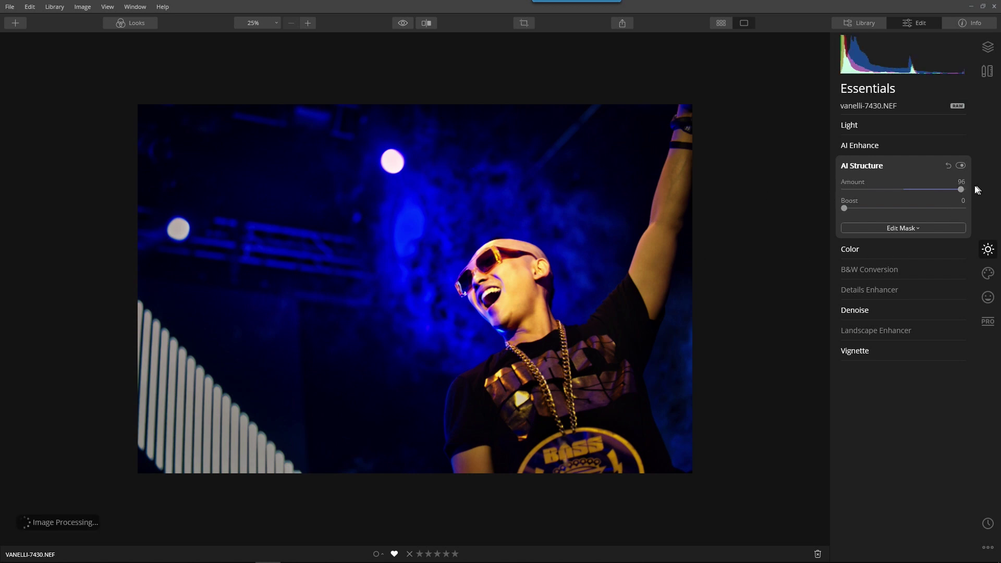
left_click_drag(961, 190, 869, 201)
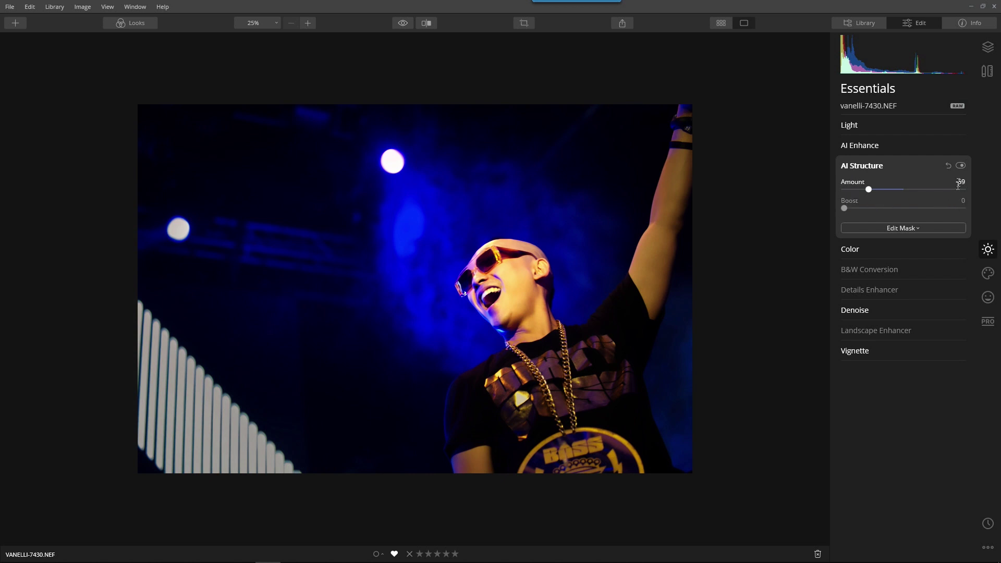
left_click(961, 165)
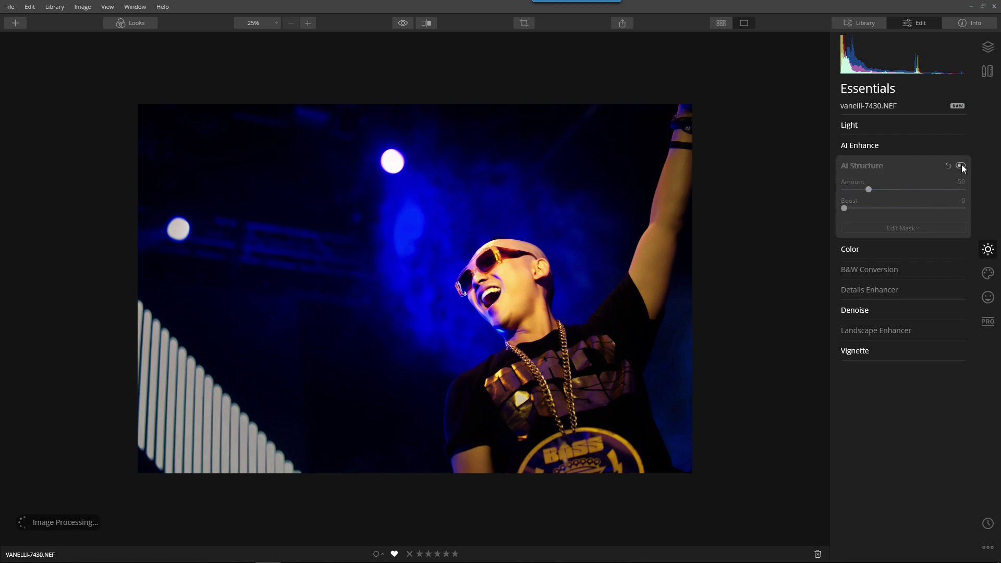
left_click(961, 165)
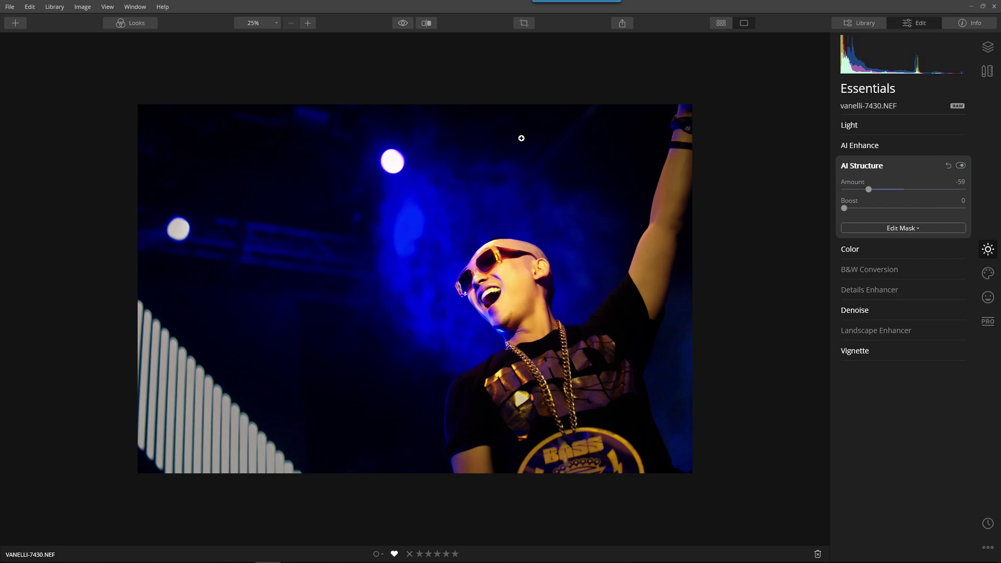
Open the guitarist photo from the Library, review its edit History, and return to the grid
key("g")
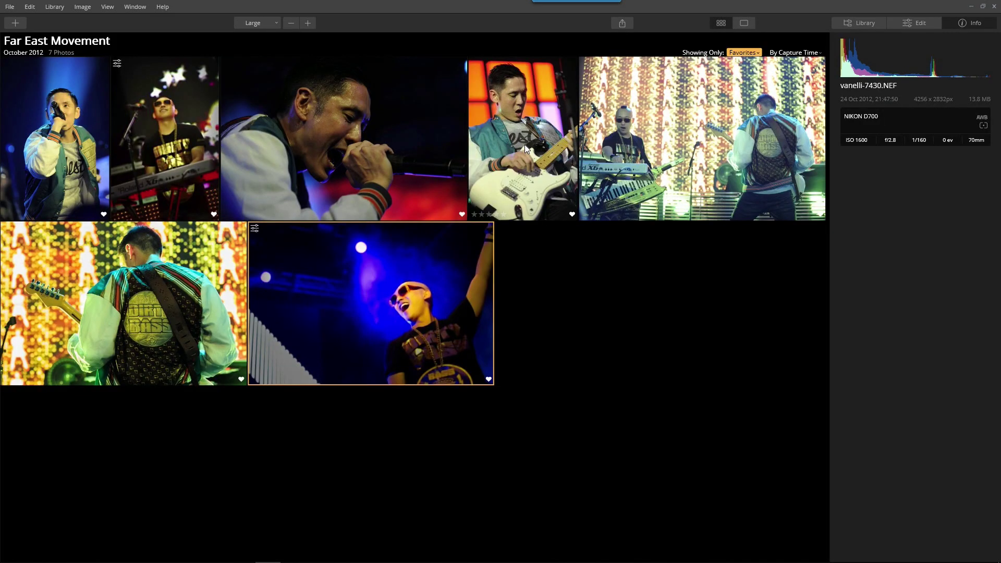
double_click(120, 276)
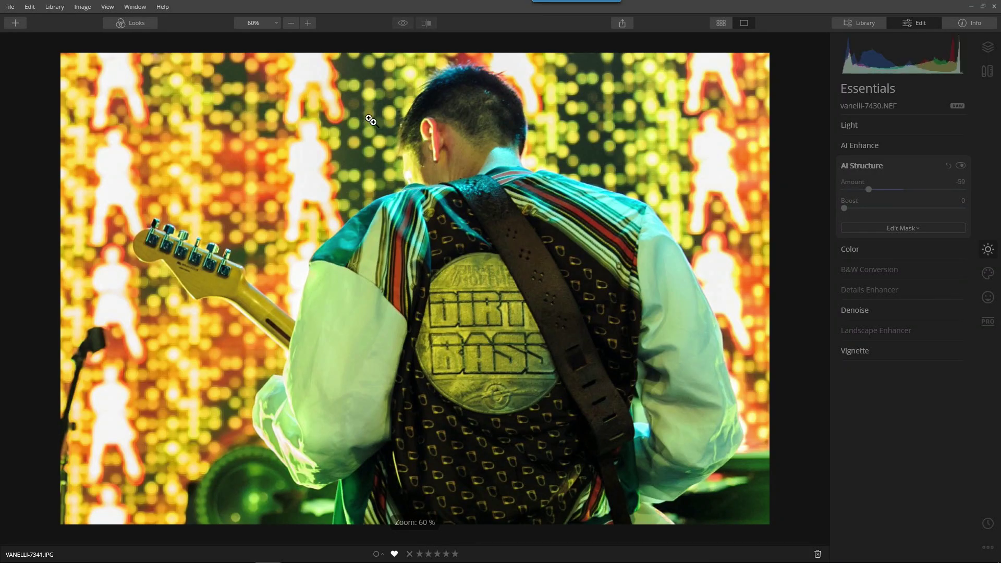
left_click(988, 524)
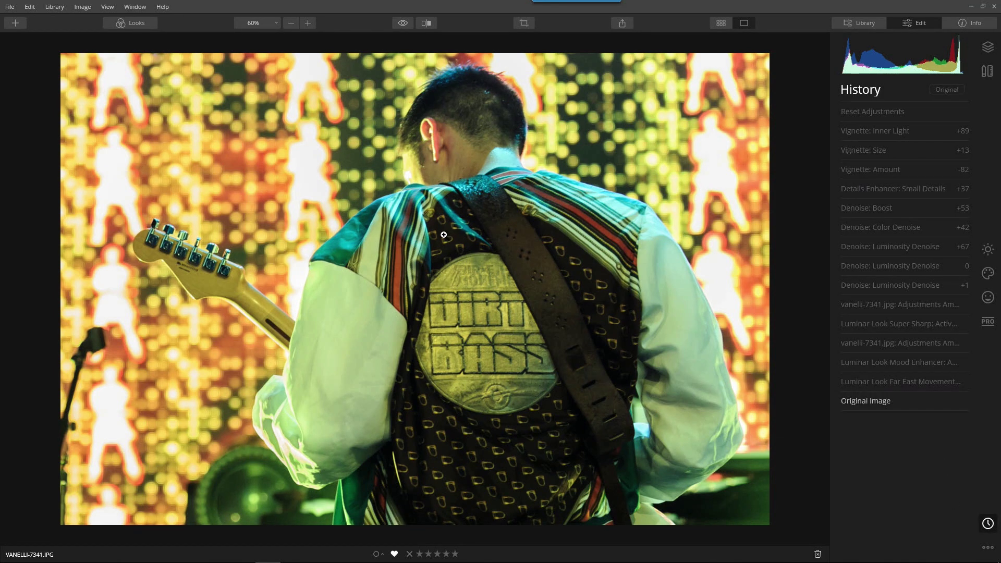
key("g")
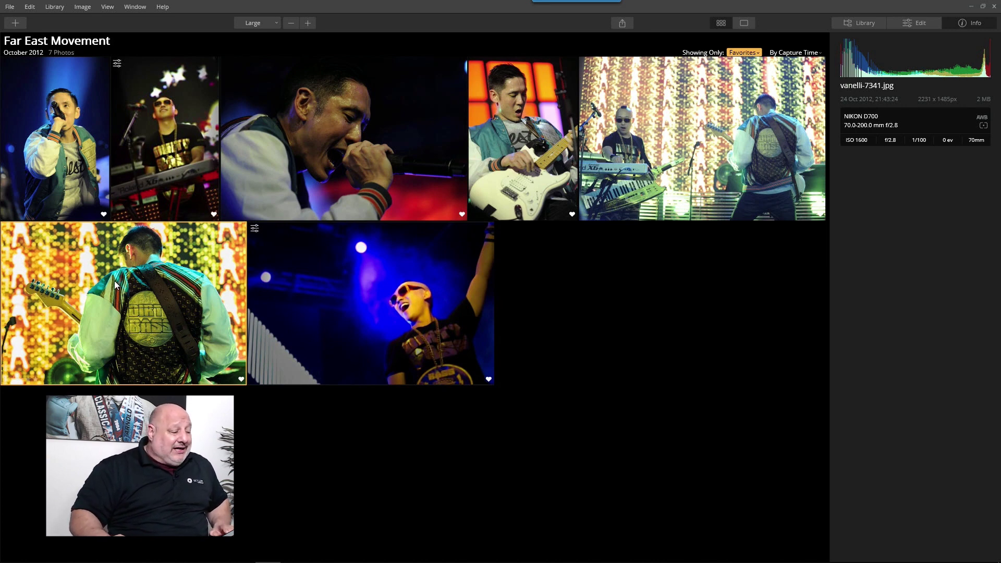
Reopen the guitarist photo vanelli-7341.jpg in the editor from the Library grid
double_click(131, 292)
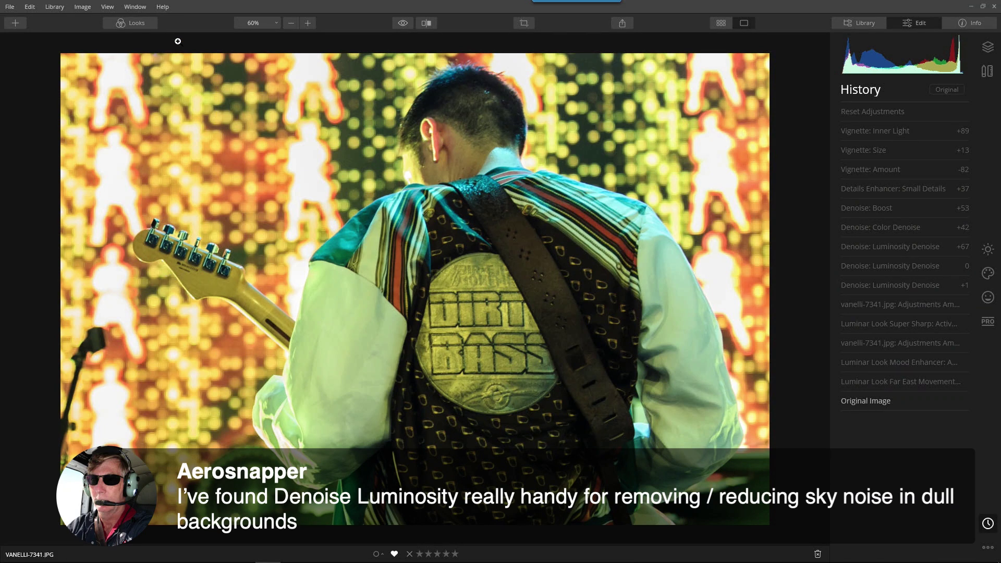
Try two Far East Movement variant looks on the guitarist photo
left_click(137, 24)
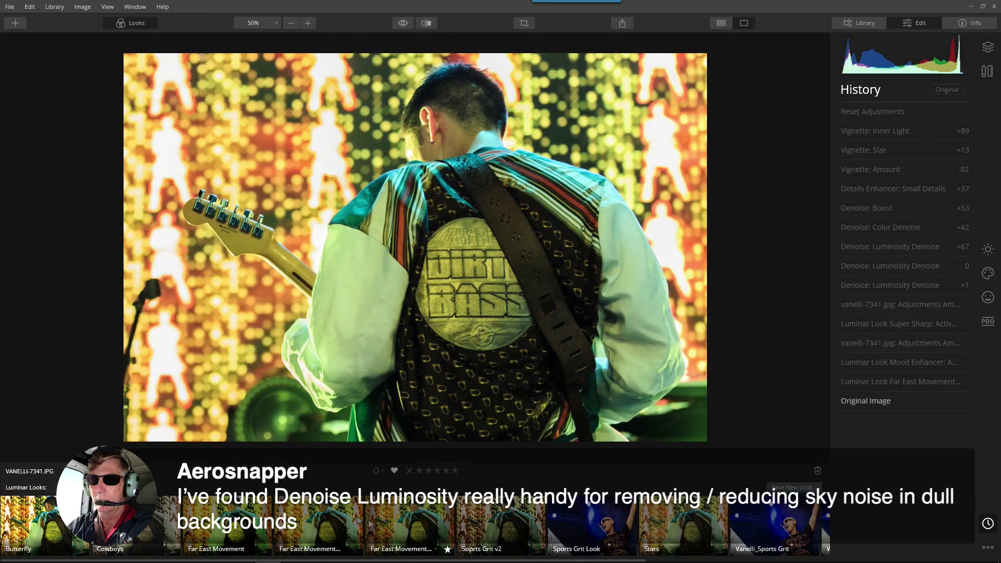
left_click(295, 527)
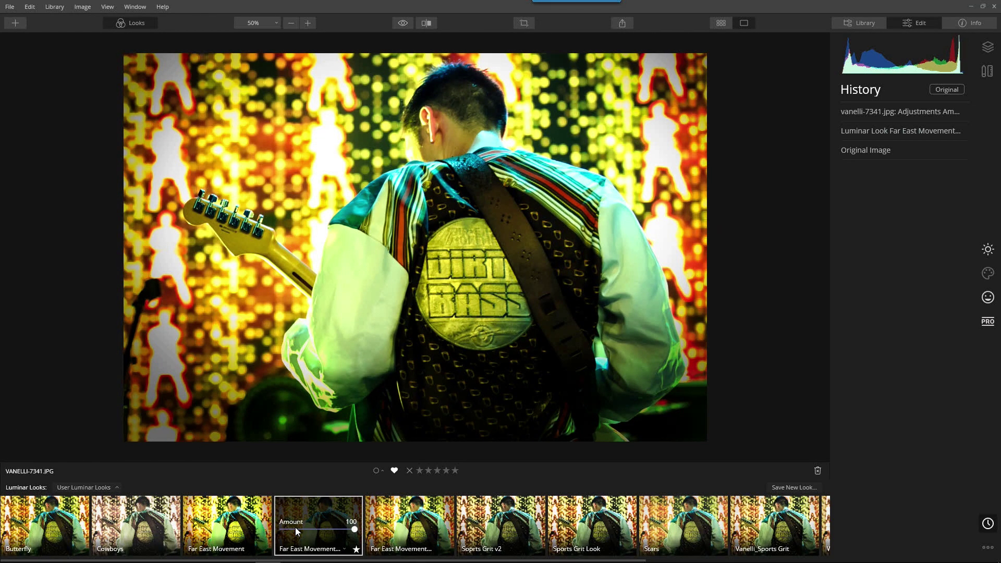
left_click(392, 523)
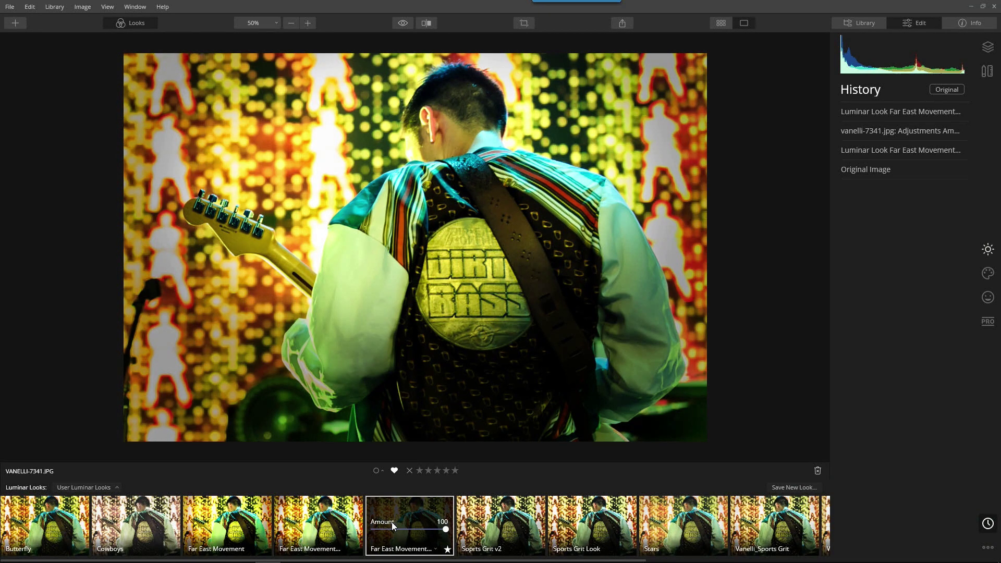
From the Essentials collection, apply Mood Enhancer and then Classic B&W
left_click(71, 486)
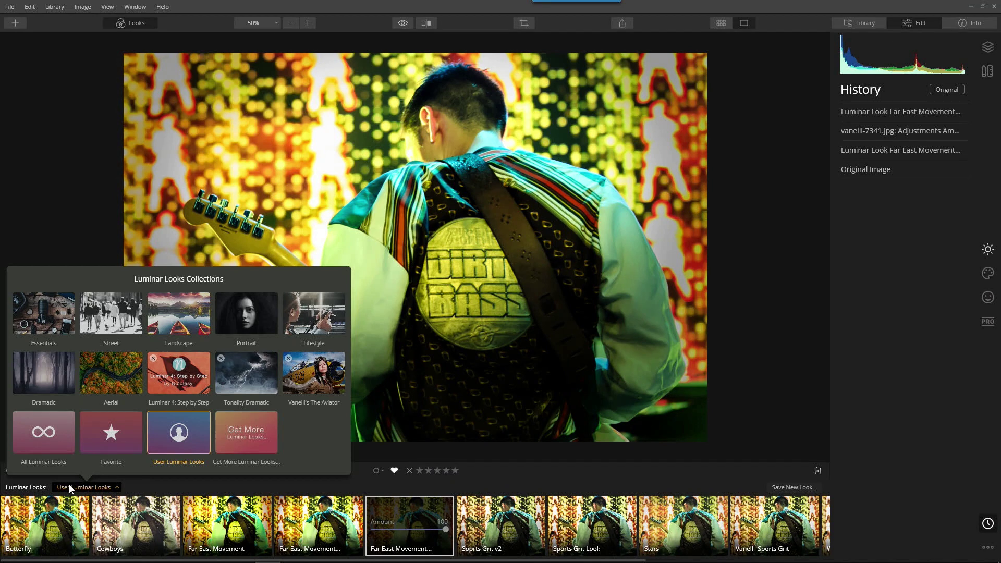
left_click(56, 323)
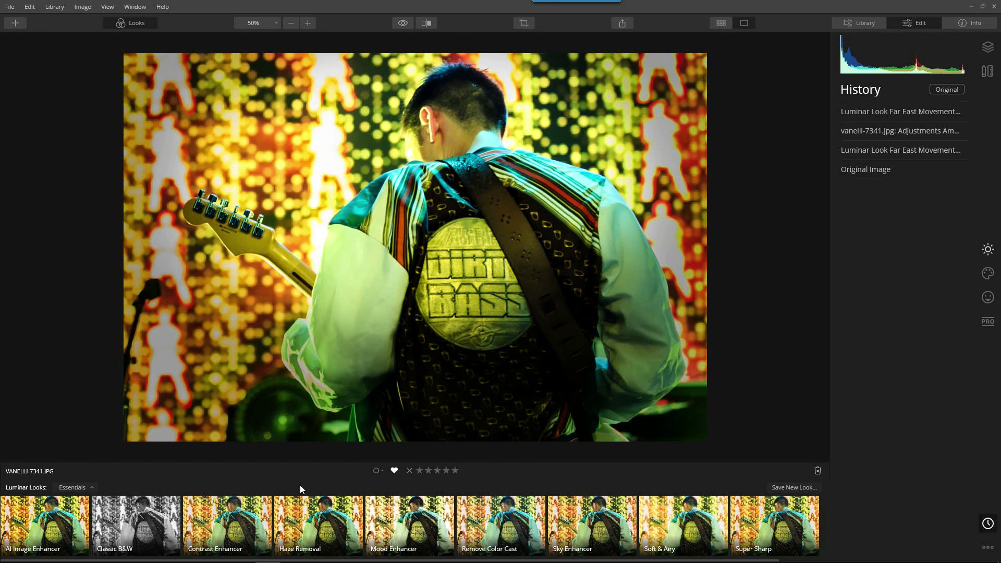
left_click(437, 511)
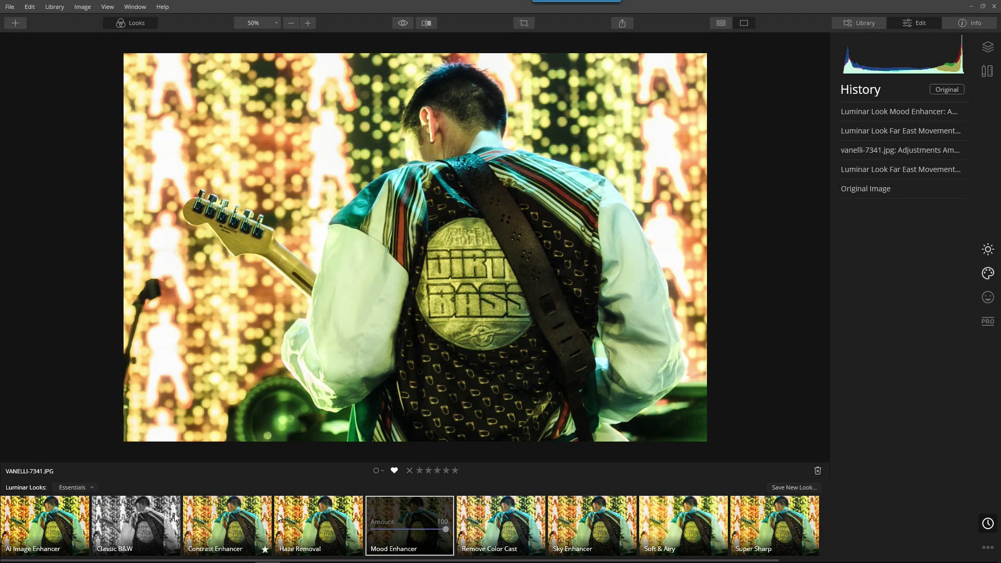
left_click(104, 502)
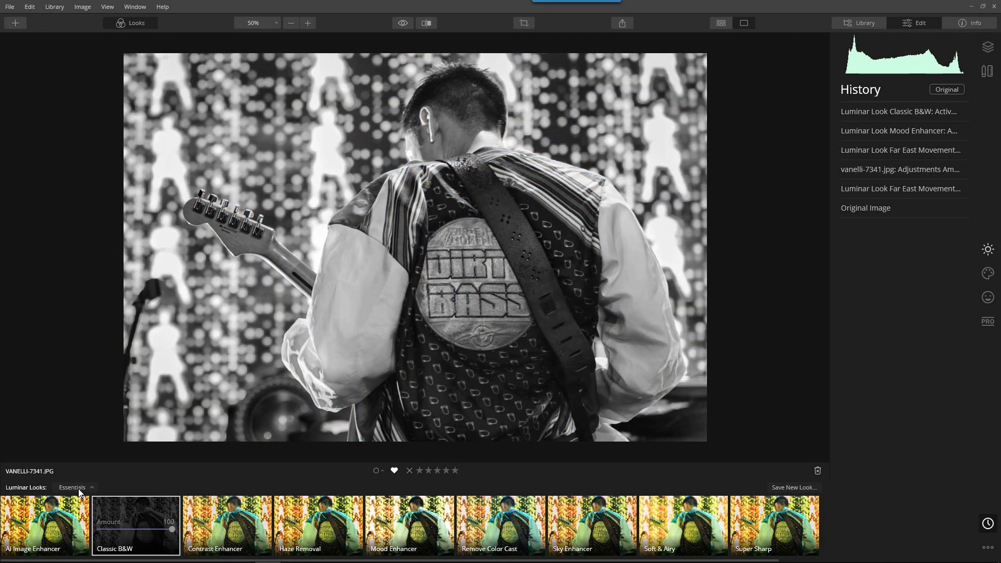
left_click(77, 488)
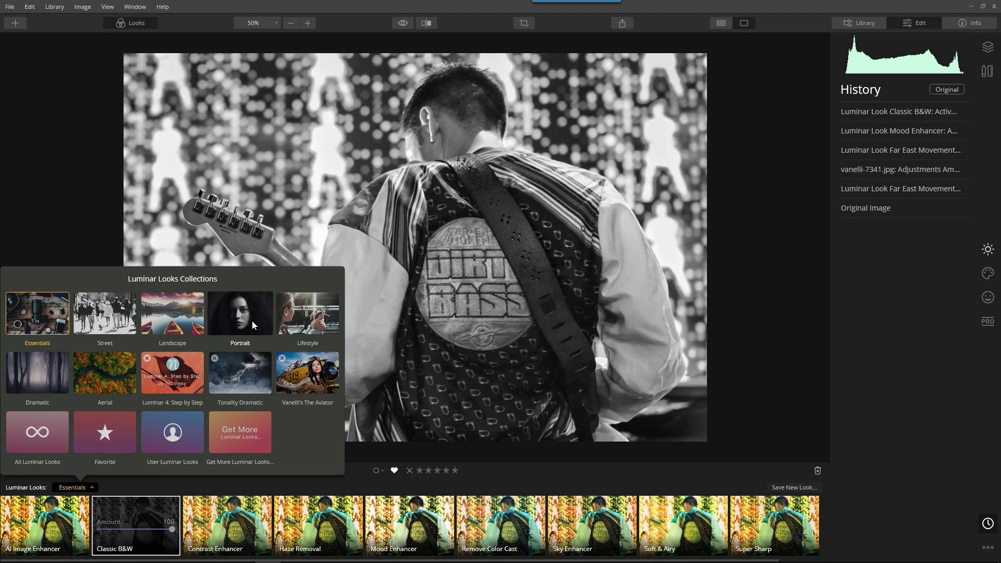
Apply Analog Look from the Dramatic looks collection to the guitarist photo
left_click(24, 374)
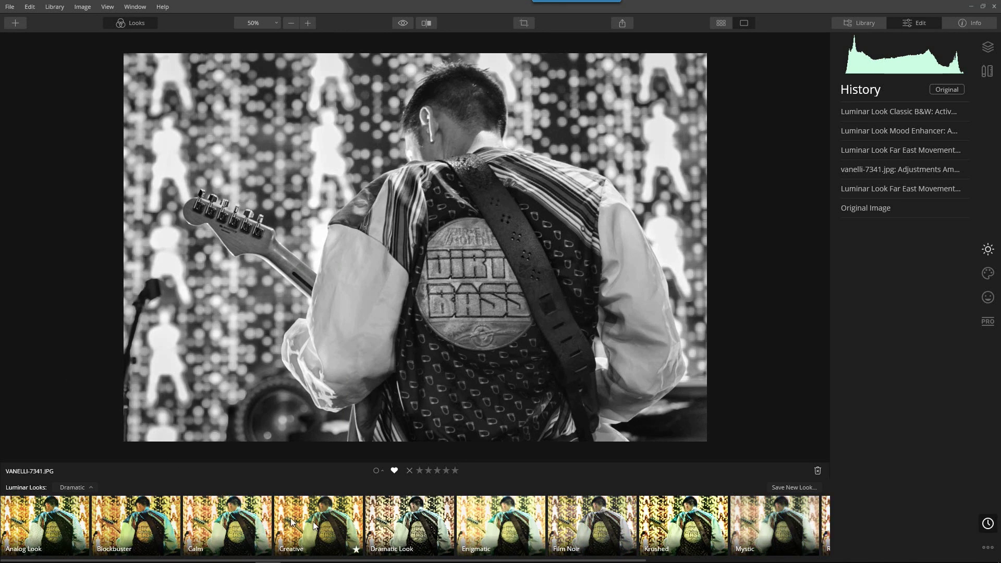
scroll(730, 536, "down", 2)
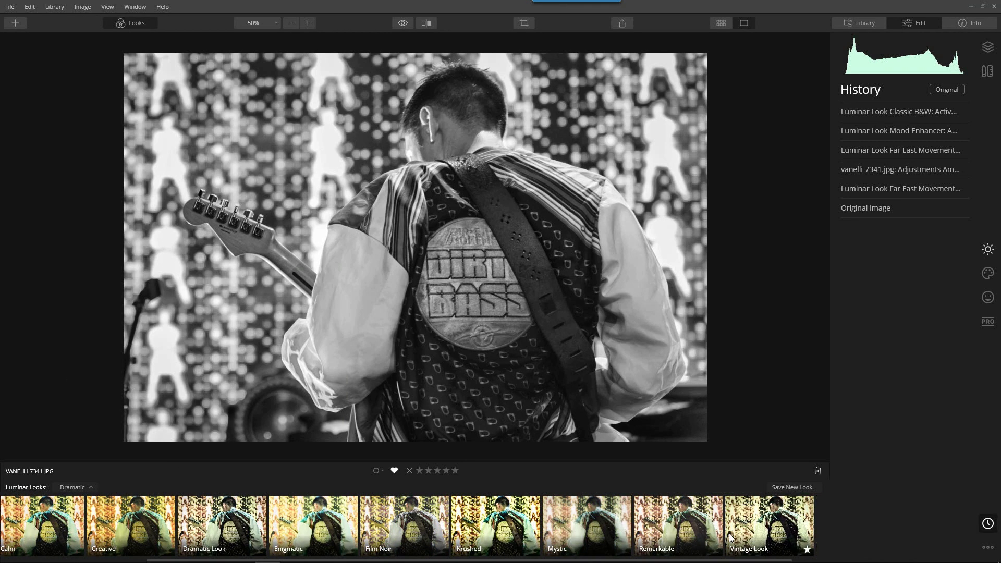
scroll(649, 532, "up", 2)
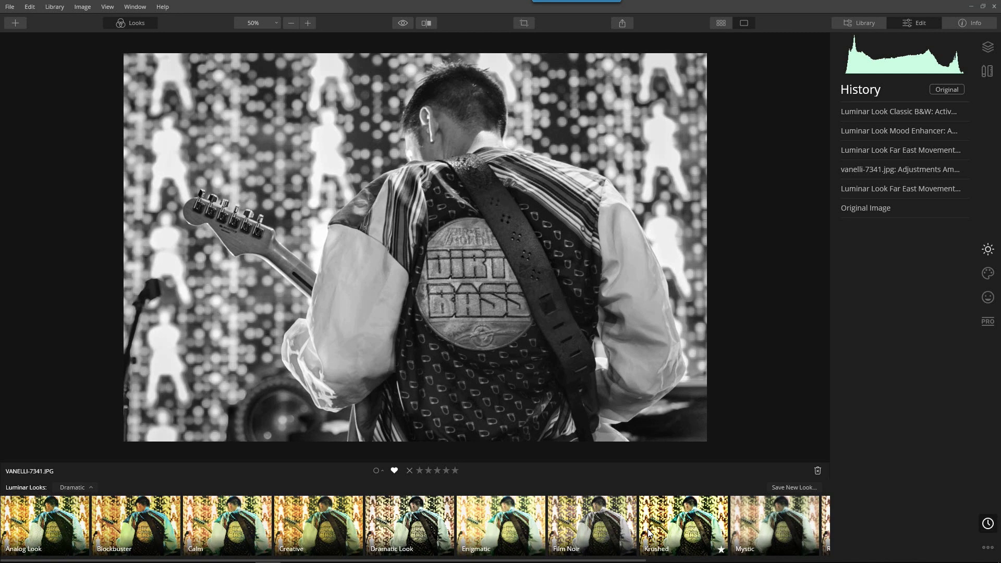
left_click(45, 515)
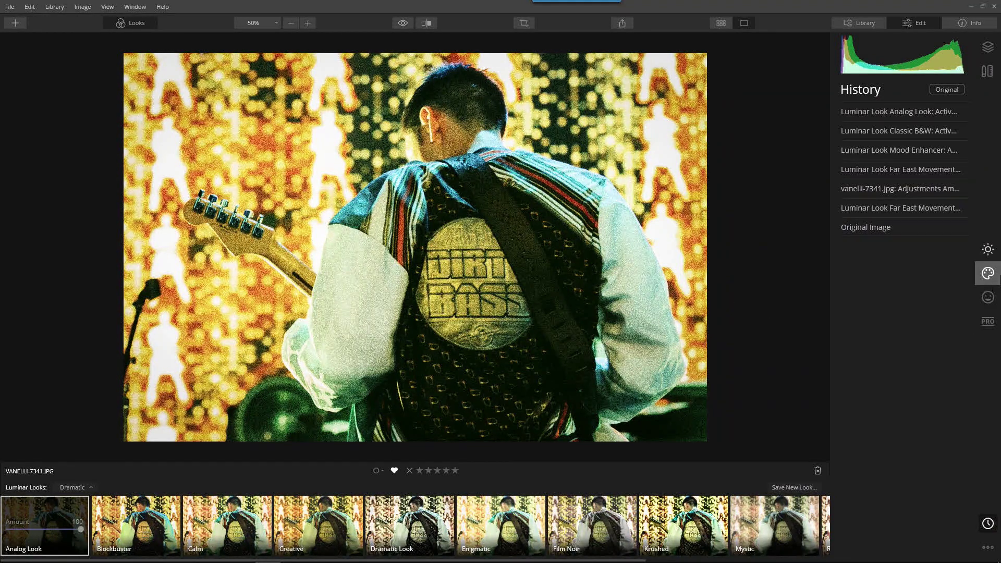
Disable Film Grain in the Creative tools and compare the result with the original
left_click(998, 277)
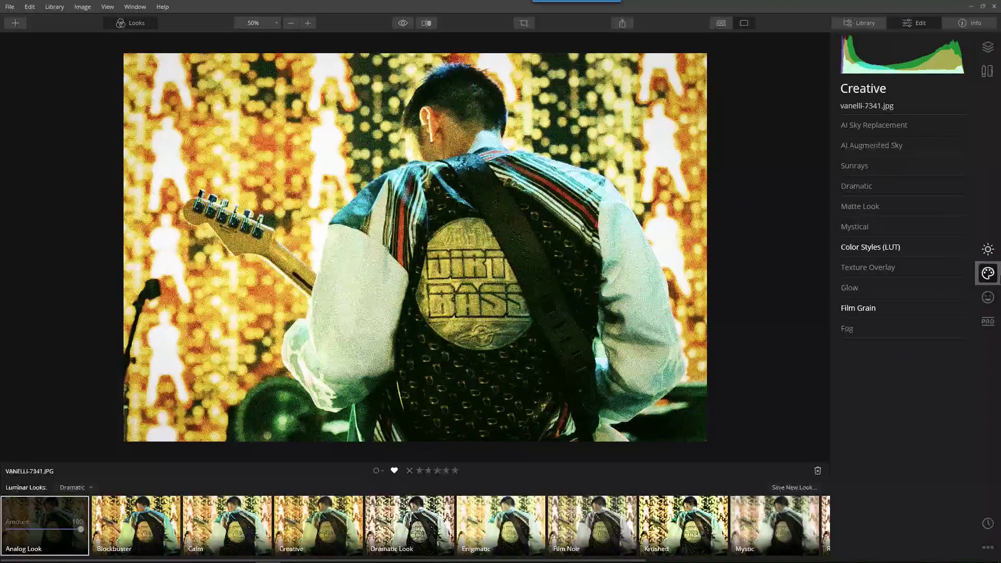
left_click(874, 306)
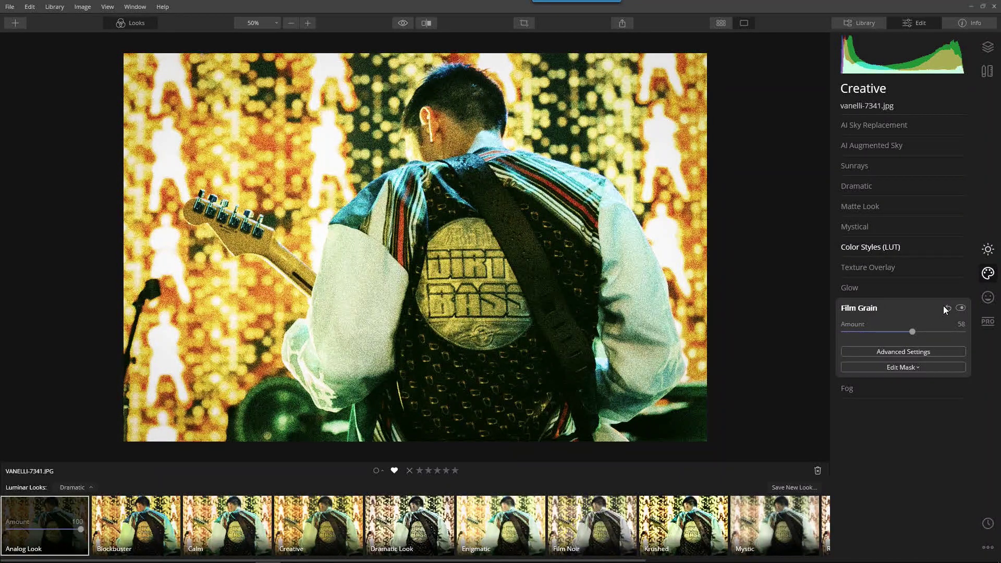
left_click(961, 307)
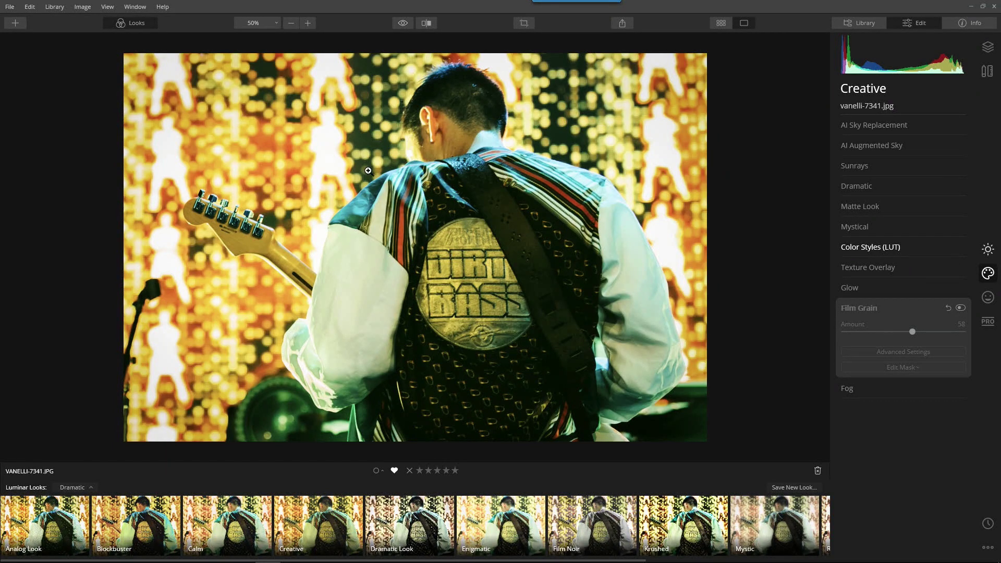
left_click(403, 24)
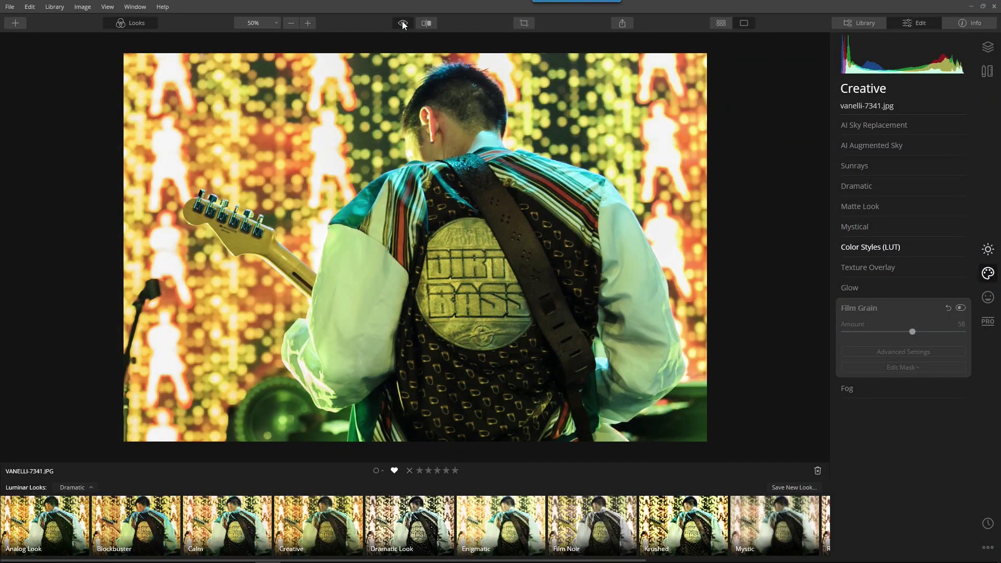
left_click(402, 24)
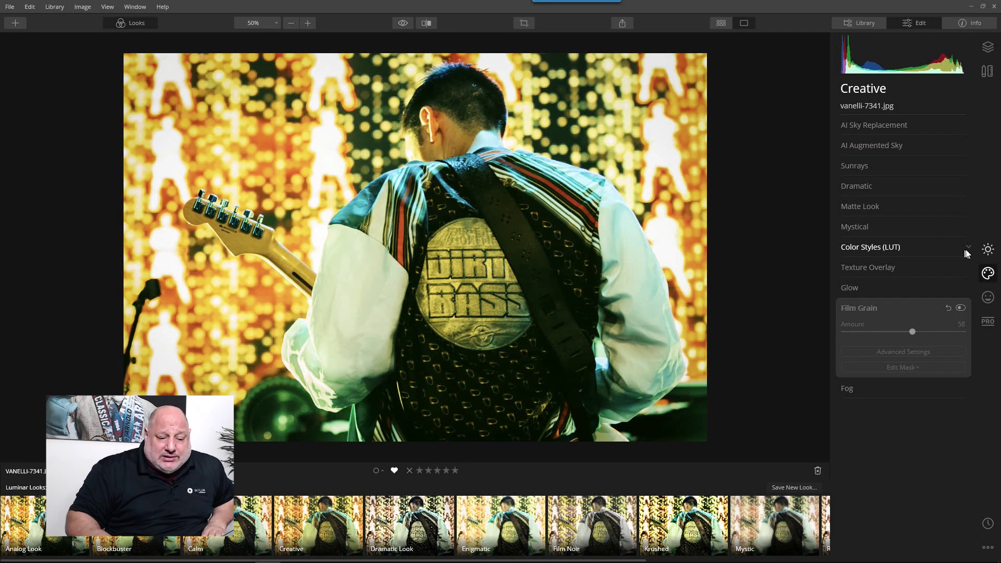
Apply Essentials Denoise with Luminosity Denoise at 82 and Color Denoise at 37
left_click(987, 251)
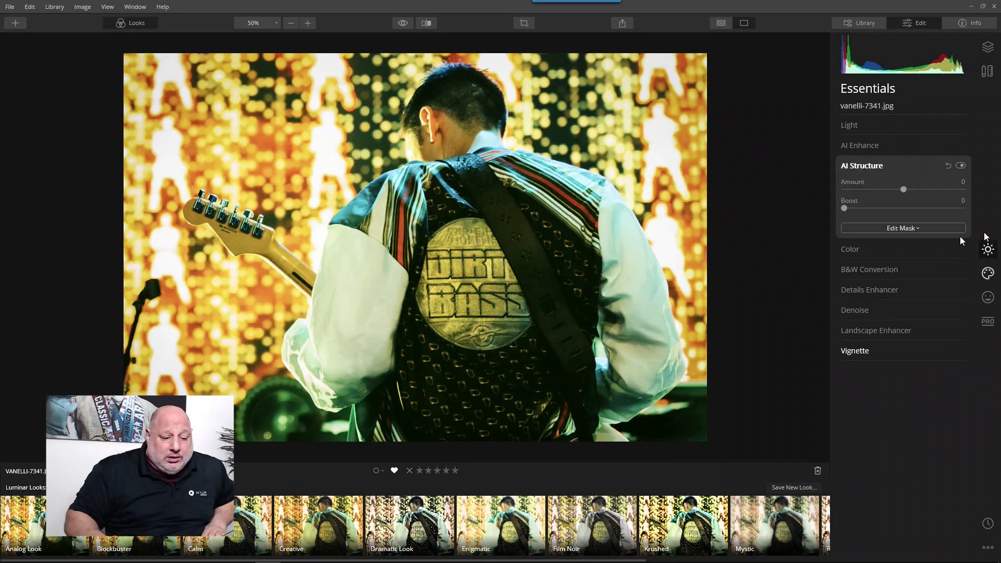
left_click(858, 305)
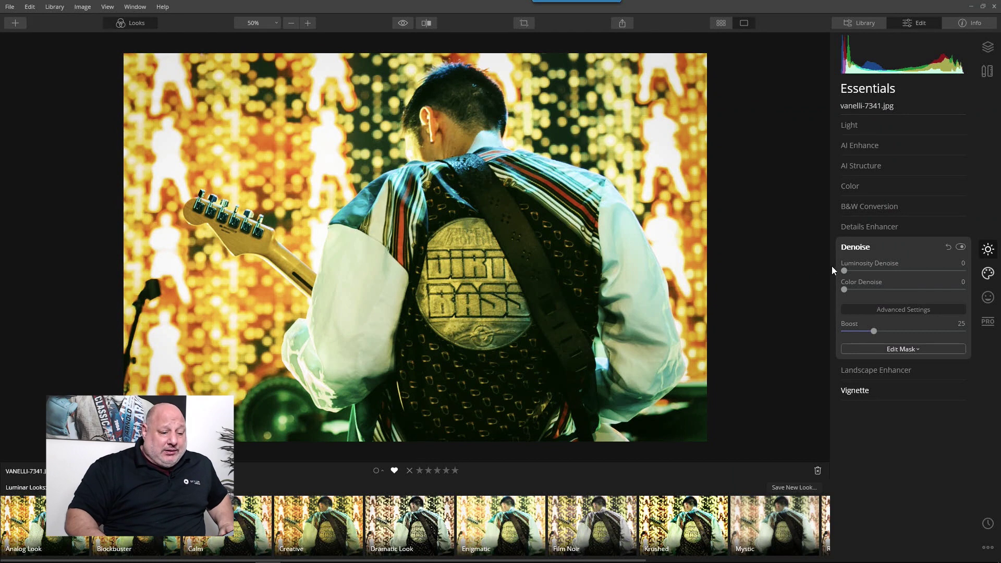
left_click_drag(844, 271, 941, 266)
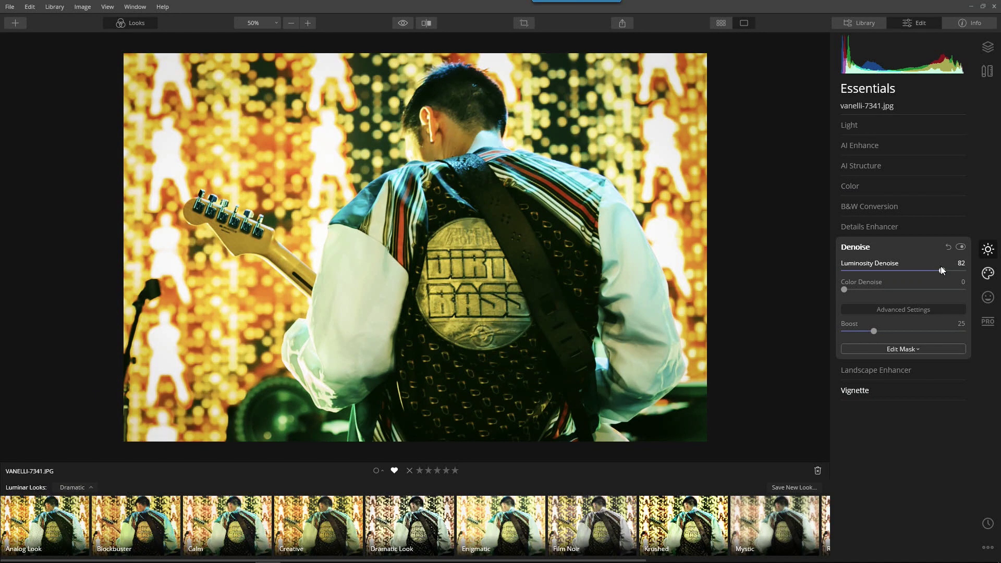
left_click(961, 248)
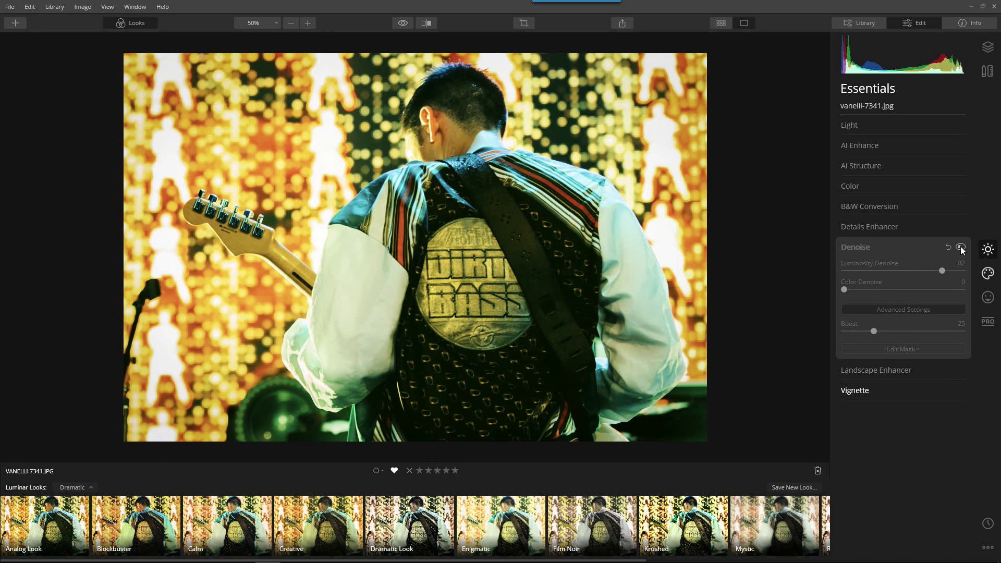
left_click(961, 248)
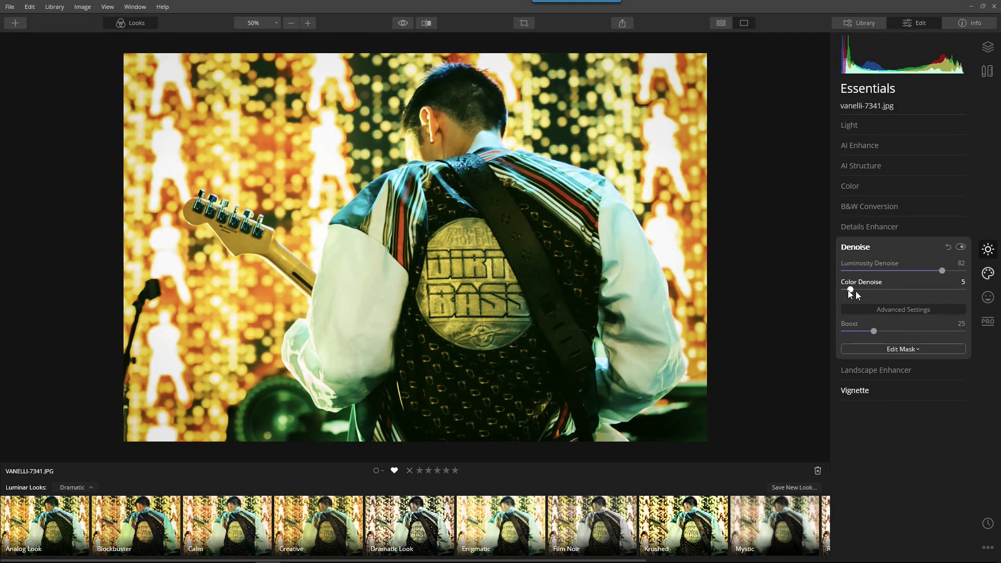
left_click_drag(856, 292, 886, 293)
Compare the denoised guitarist photo with the unedited original, ending on the edited version
left_click(399, 24)
left_click(398, 24)
left_click(402, 24)
left_click(401, 25)
left_click(402, 24)
left_click(402, 25)
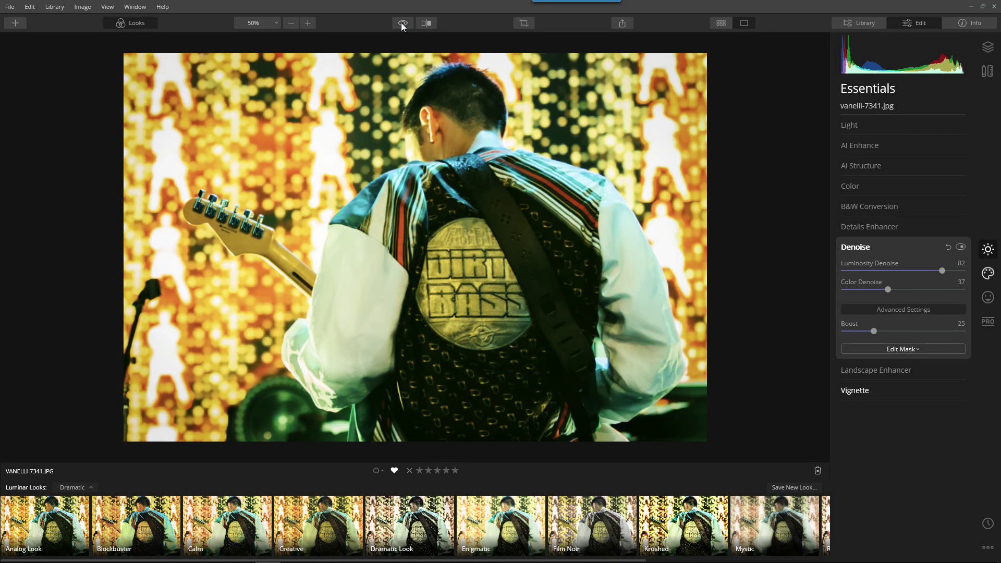